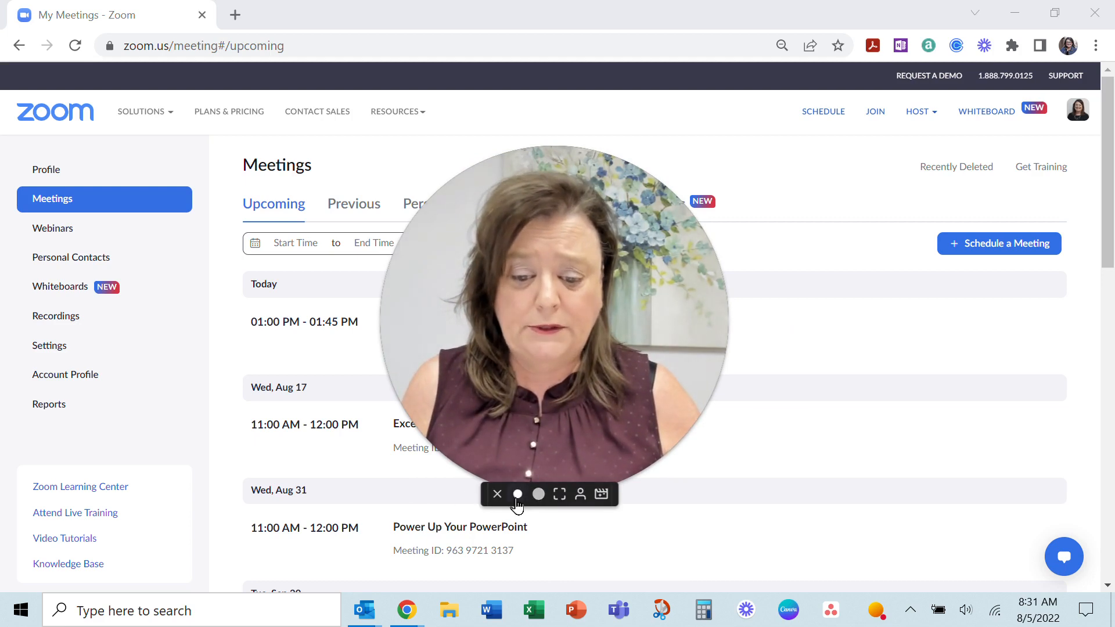
{"action": "left_click", "coordinate": [517, 494]}
{"action": "left_click_drag", "start_coordinate": [500, 399], "coordinate": [980, 388]}
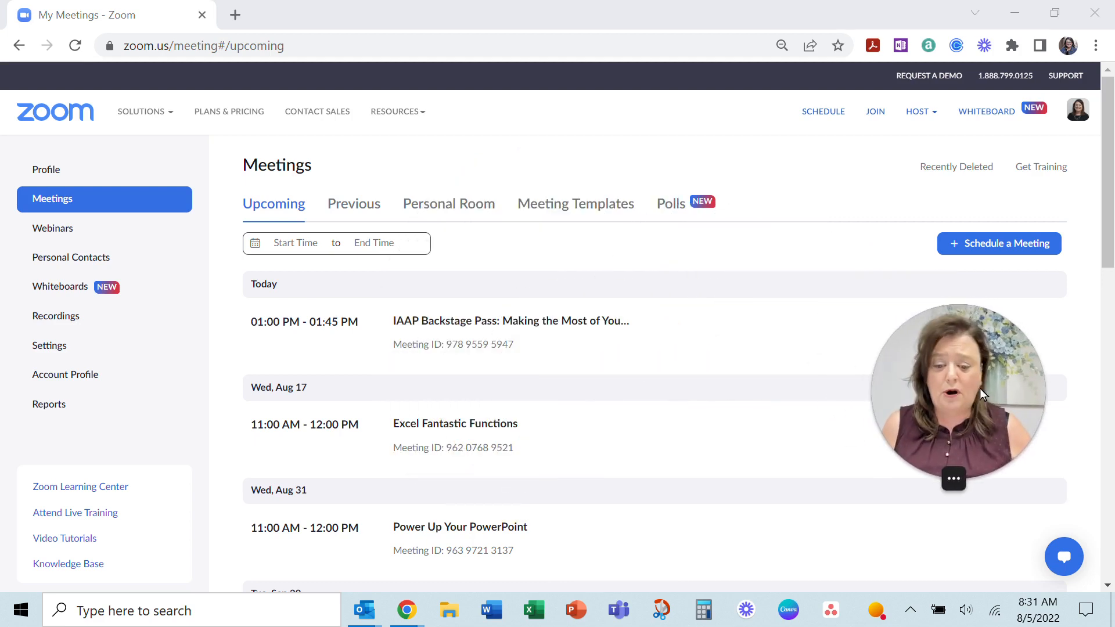
- Start scheduling a new meeting with the topic "Sample Web Series"
{"action": "left_click", "coordinate": [1026, 253]}
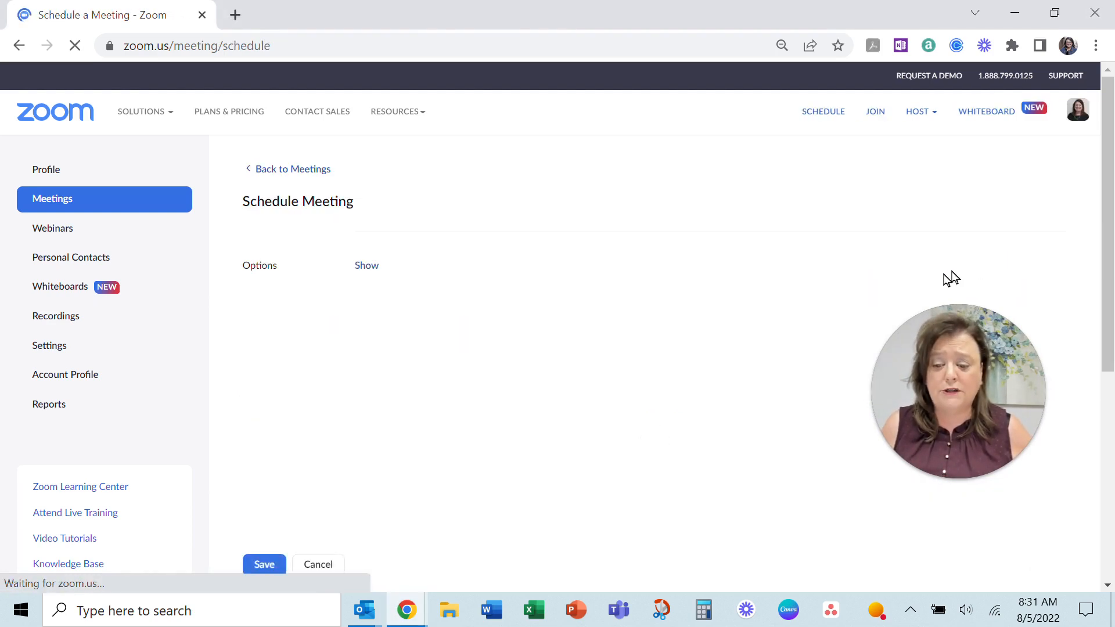
{"action": "type", "text": "Sa"}
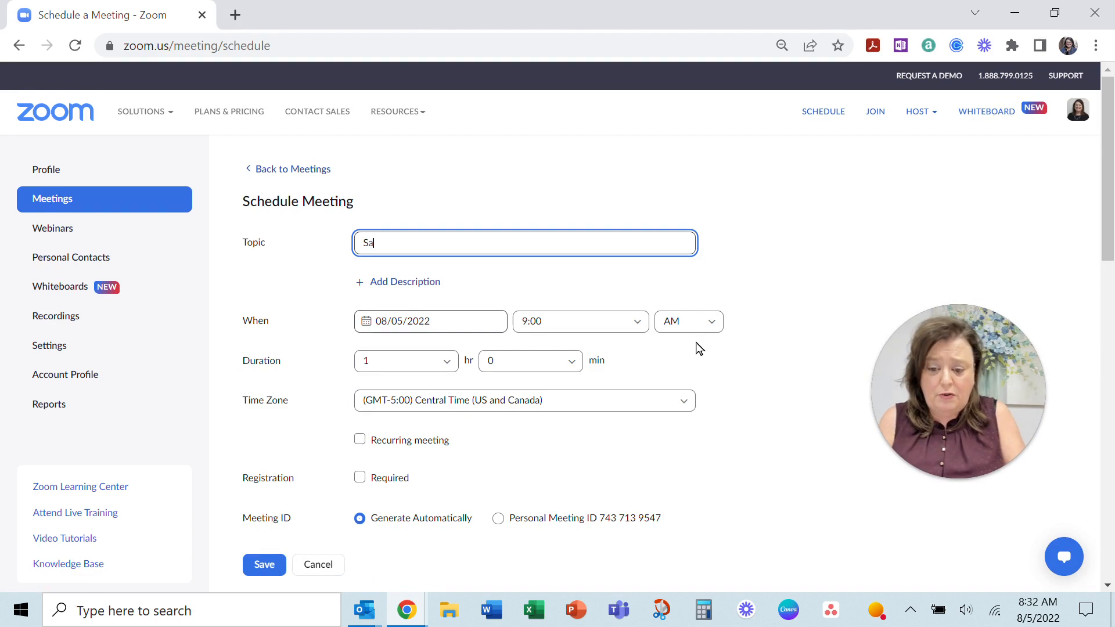
{"action": "type", "text": "mple "}
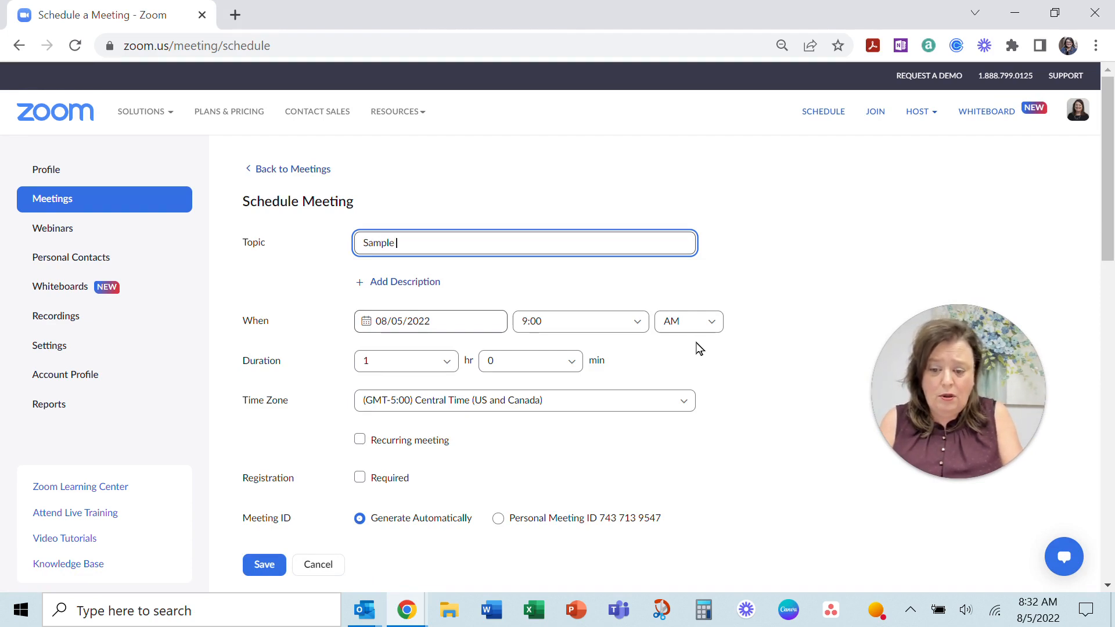
{"action": "type", "text": "Web Series"}
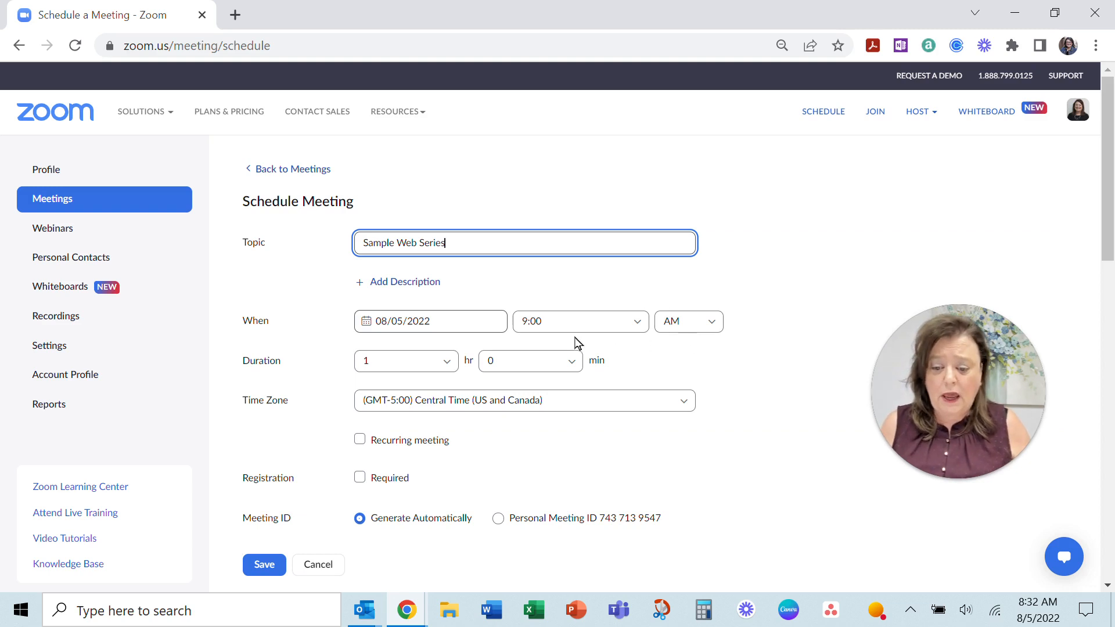
- Set the meeting's start to 10/03/2022 at 10:00 AM
{"action": "left_click", "coordinate": [472, 323]}
{"action": "left_click", "coordinate": [539, 354]}
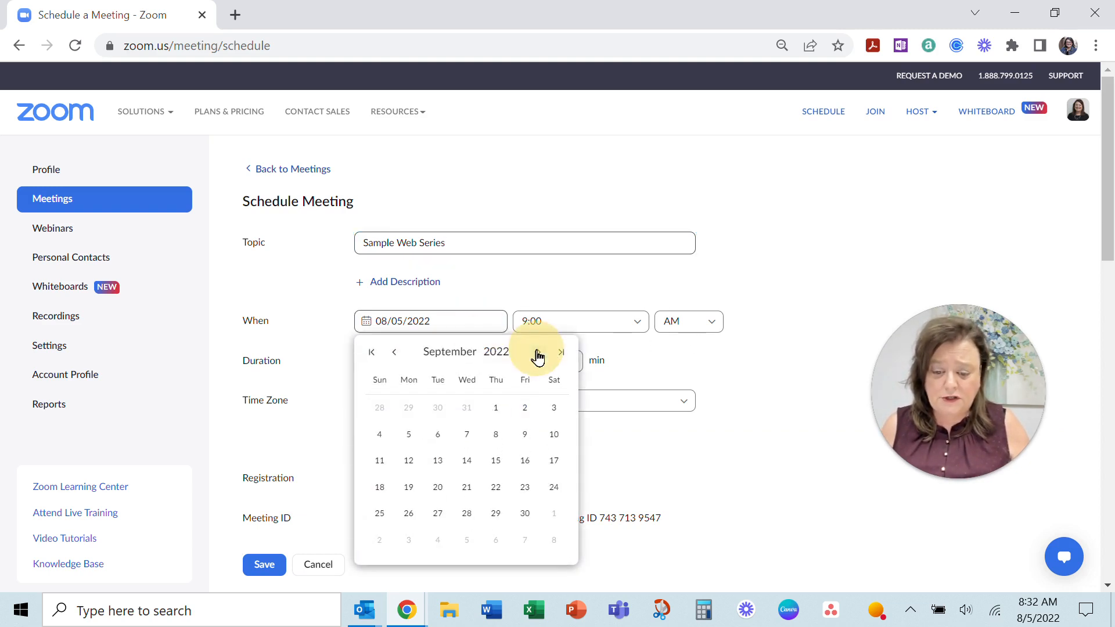
{"action": "left_click", "coordinate": [537, 354]}
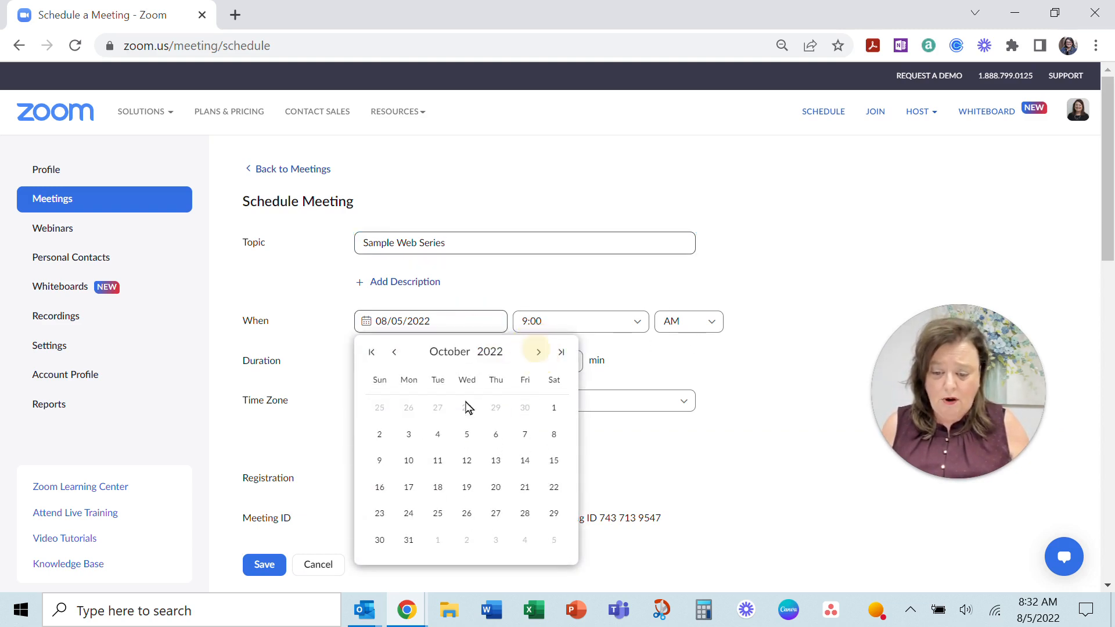
{"action": "left_click", "coordinate": [408, 434]}
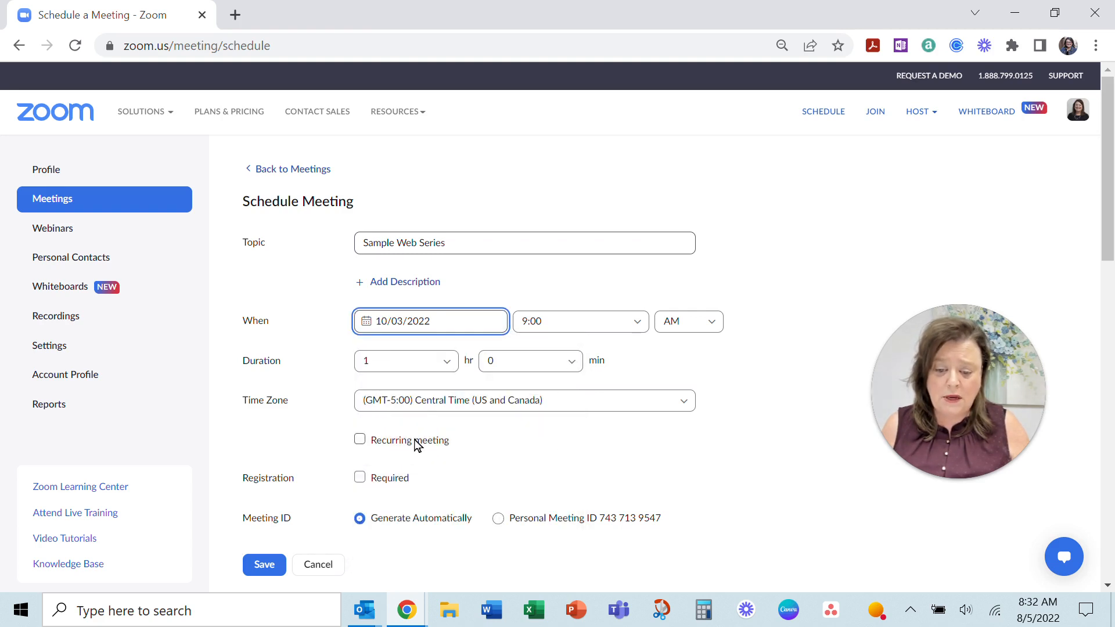
{"action": "left_click", "coordinate": [635, 324]}
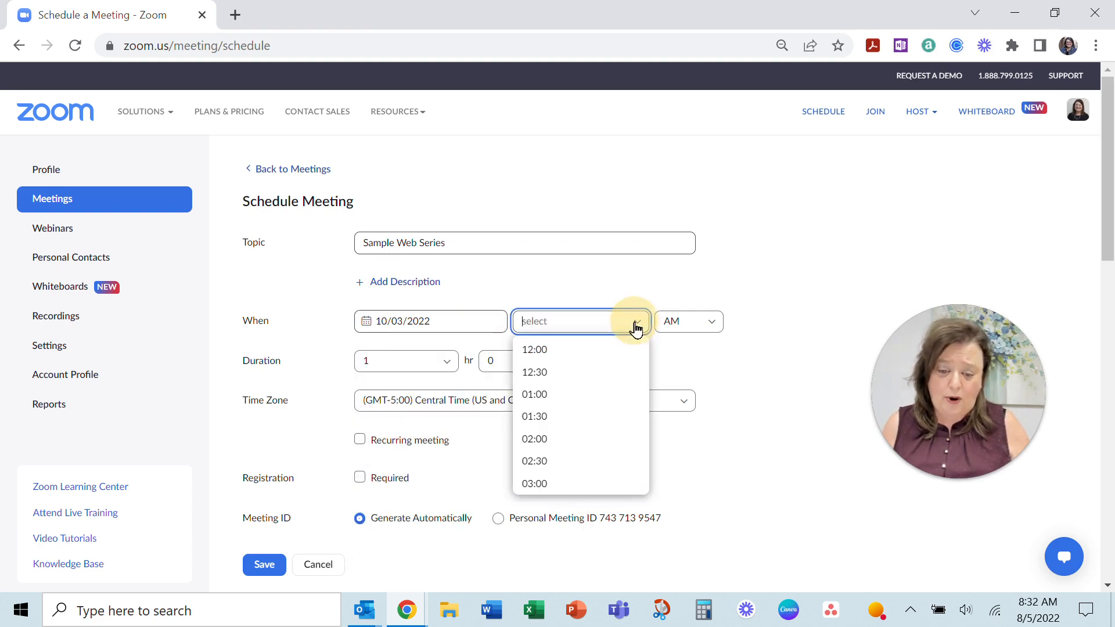
{"action": "scroll", "coordinate": [569, 465], "scroll_direction": "down", "scroll_amount": 5}
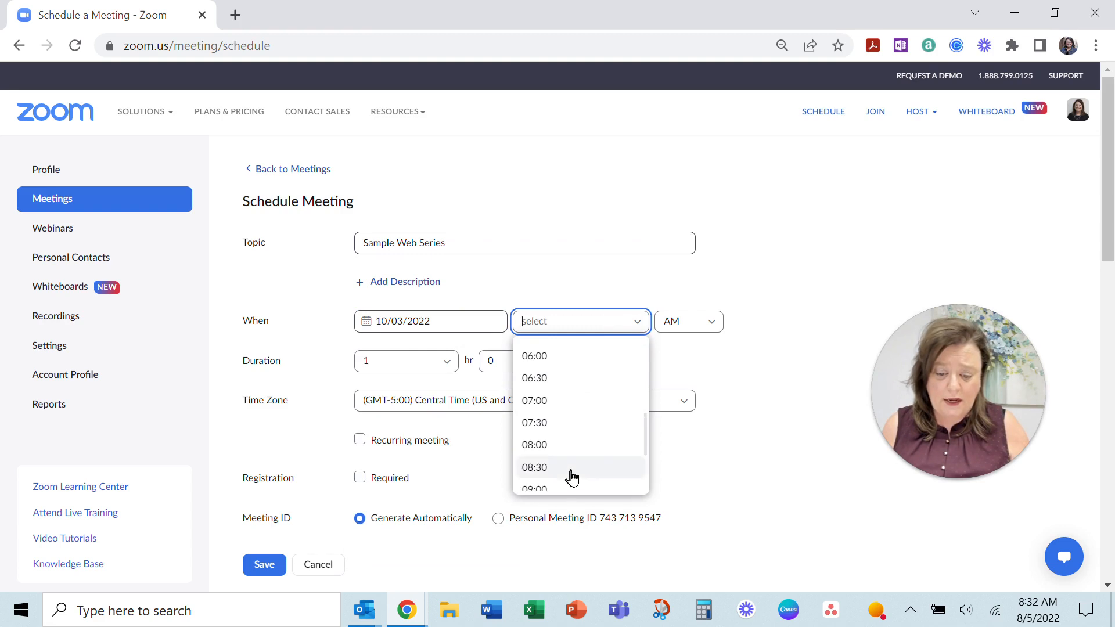
{"action": "scroll", "coordinate": [570, 475], "scroll_direction": "down", "scroll_amount": 2}
{"action": "left_click", "coordinate": [568, 414]}
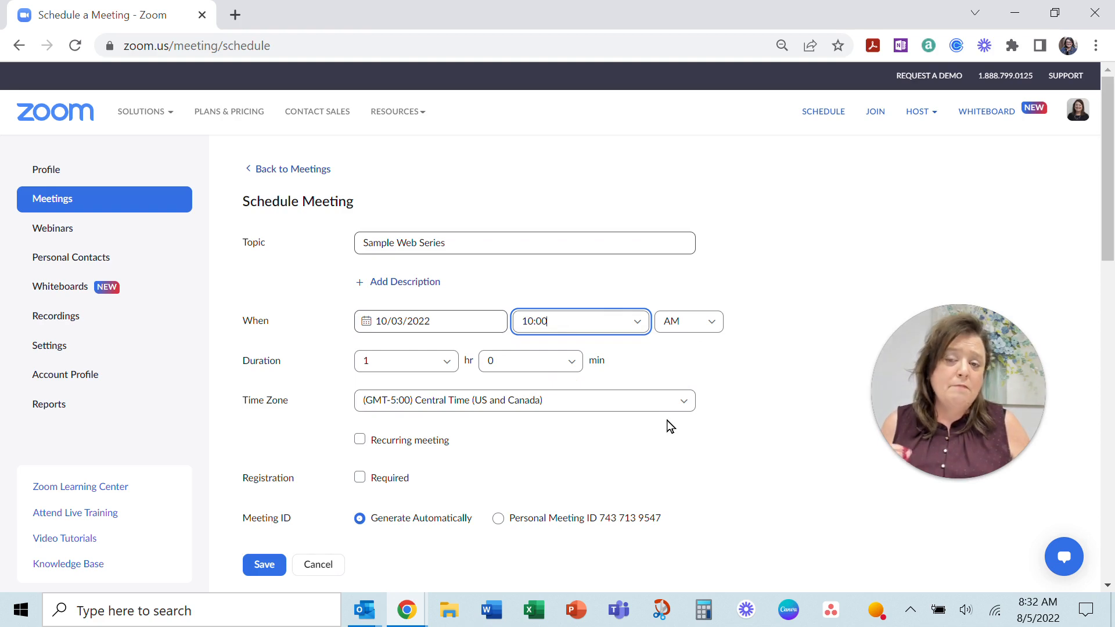
- Make the meeting recur weekly and end after 4 occurrences
{"action": "scroll", "coordinate": [719, 383], "scroll_direction": "down", "scroll_amount": 1}
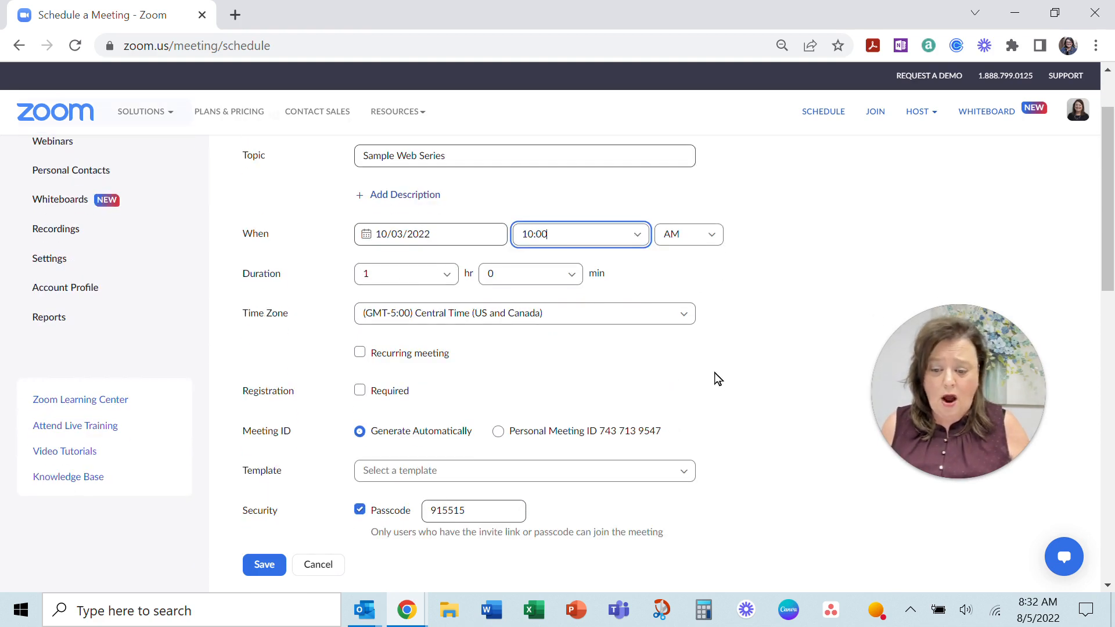
{"action": "left_click", "coordinate": [360, 353]}
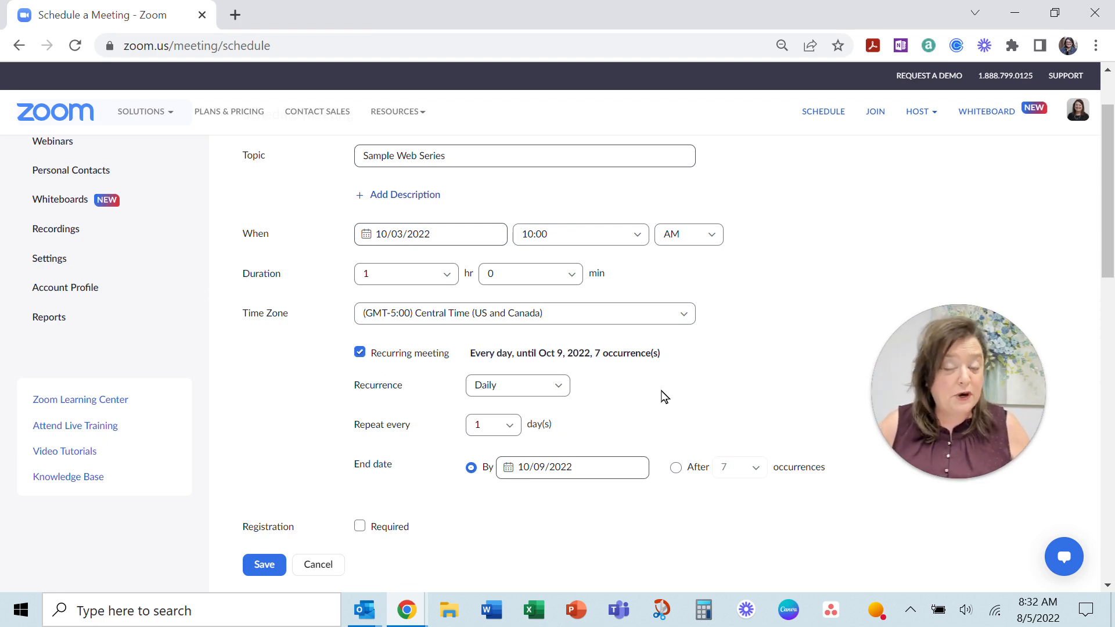
{"action": "left_click", "coordinate": [552, 385]}
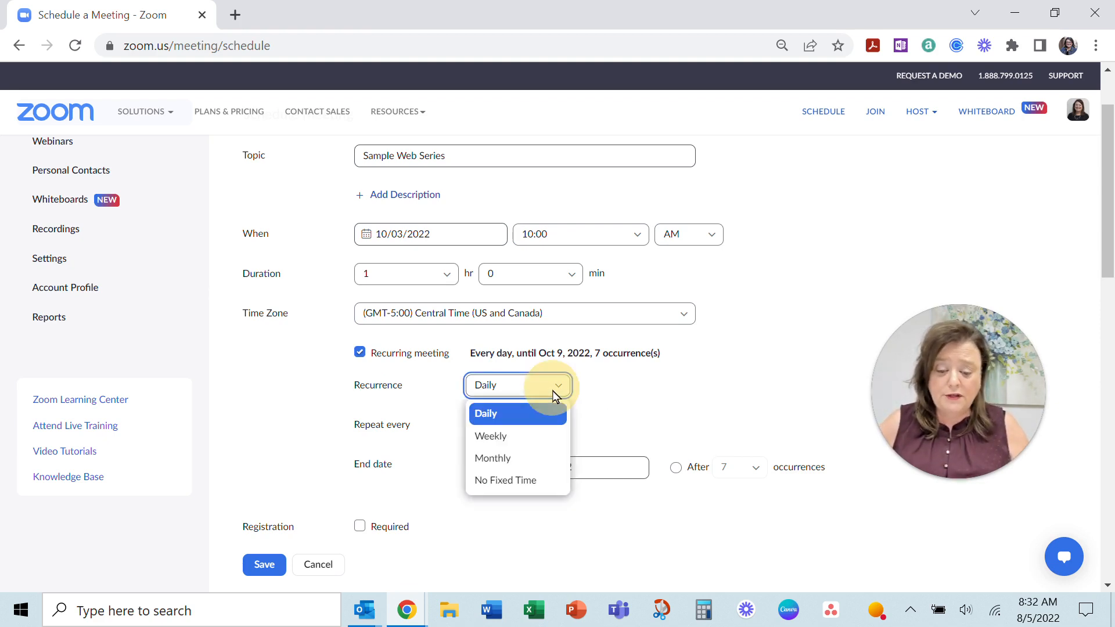
{"action": "left_click", "coordinate": [548, 446]}
{"action": "scroll", "coordinate": [665, 398], "scroll_direction": "down", "scroll_amount": 2}
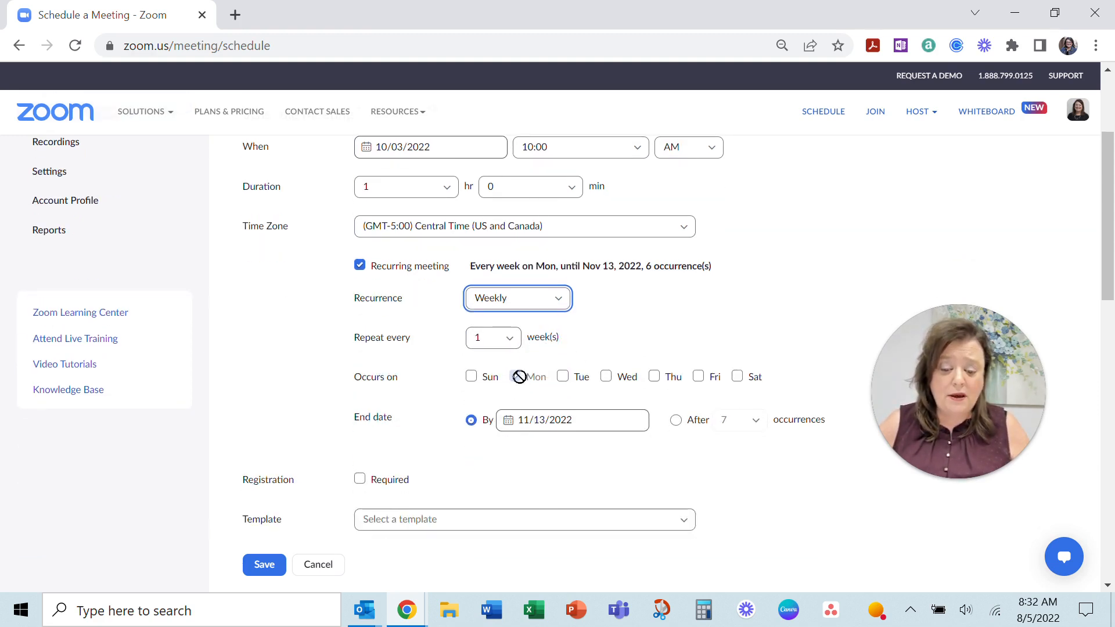
{"action": "left_click", "coordinate": [677, 422]}
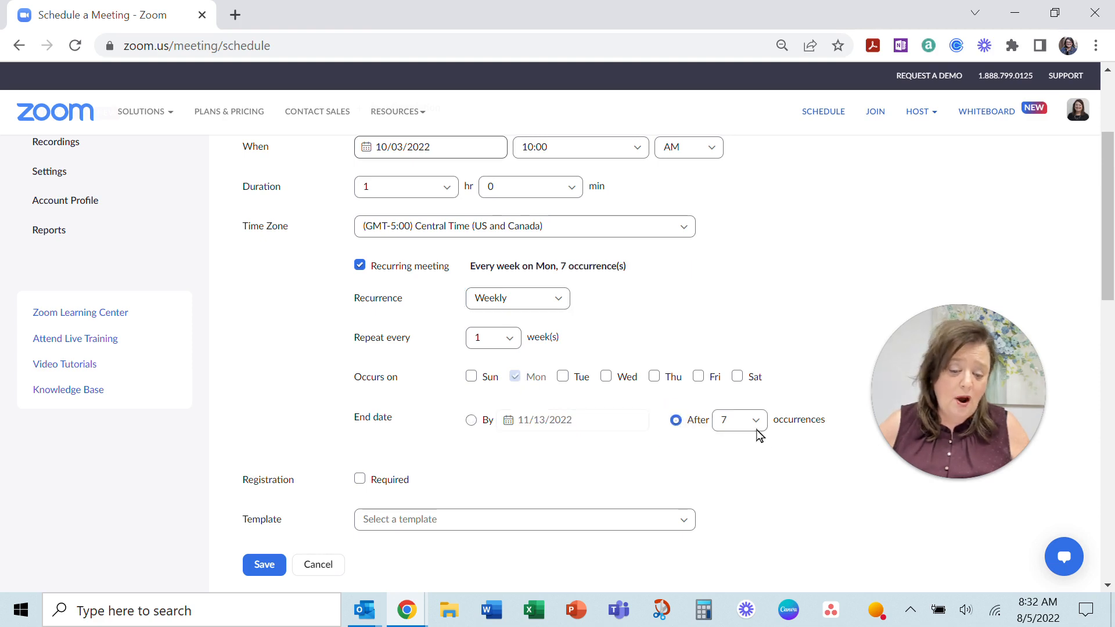
{"action": "left_click", "coordinate": [756, 430]}
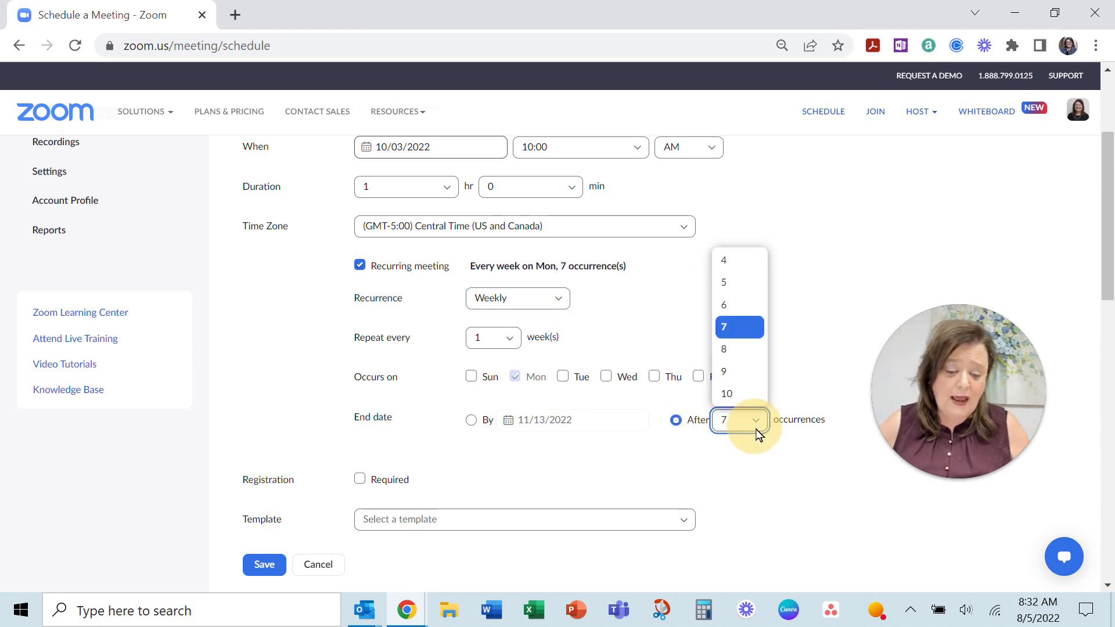
{"action": "left_click", "coordinate": [743, 259]}
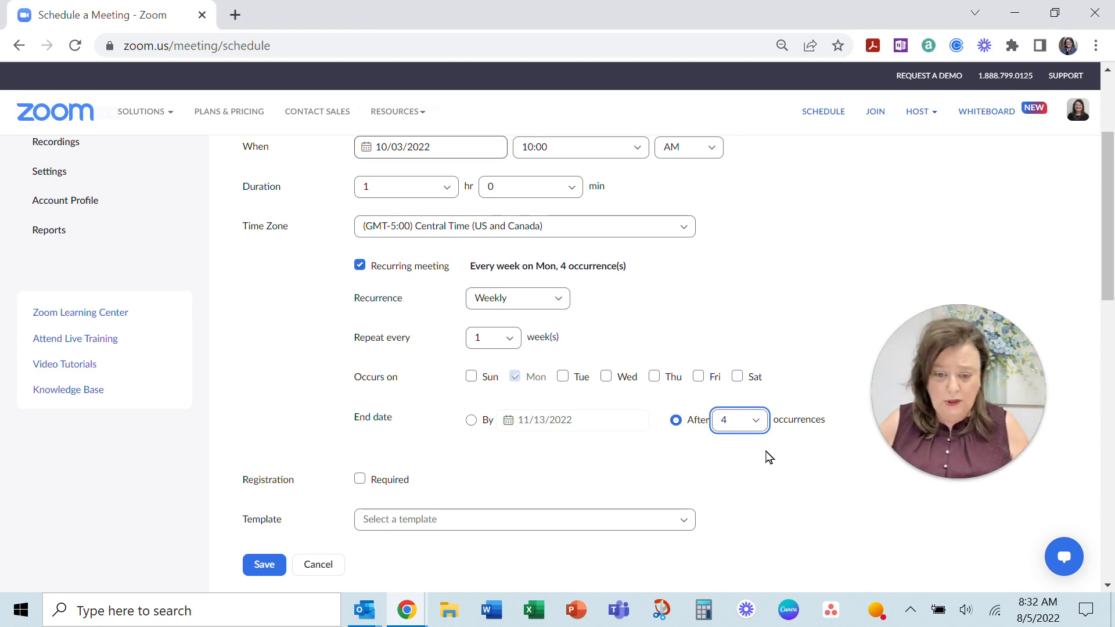
- Review the security, video and audio settings, expand the additional meeting options, and save the scheduled meeting
{"action": "scroll", "coordinate": [770, 458], "scroll_direction": "down", "scroll_amount": 2}
{"action": "scroll", "coordinate": [772, 454], "scroll_direction": "down", "scroll_amount": 2}
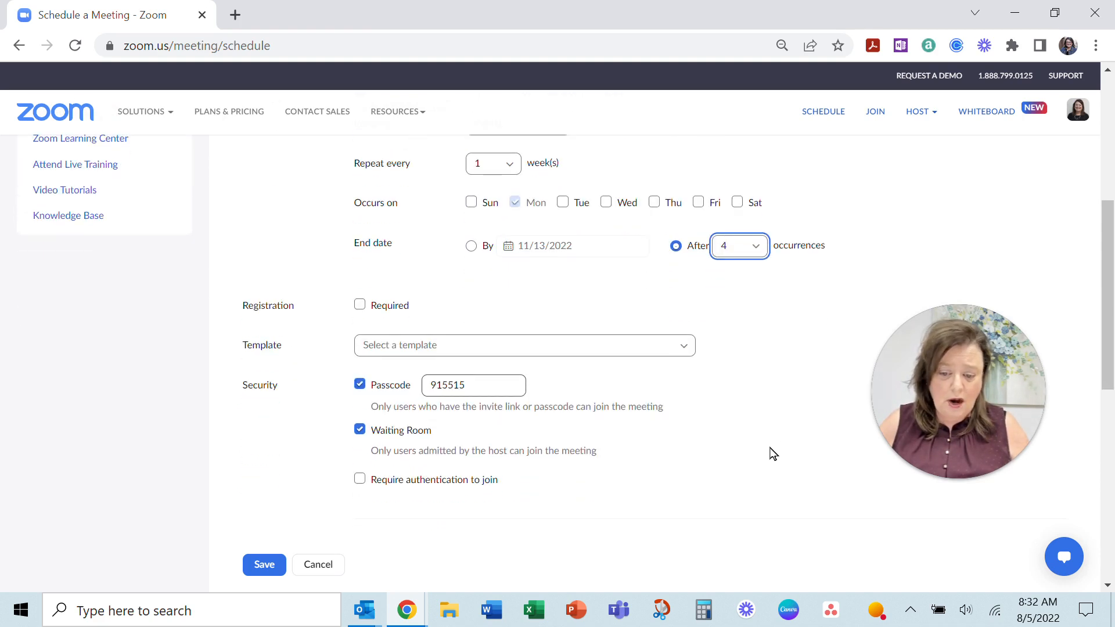
{"action": "scroll", "coordinate": [772, 454], "scroll_direction": "down", "scroll_amount": 3}
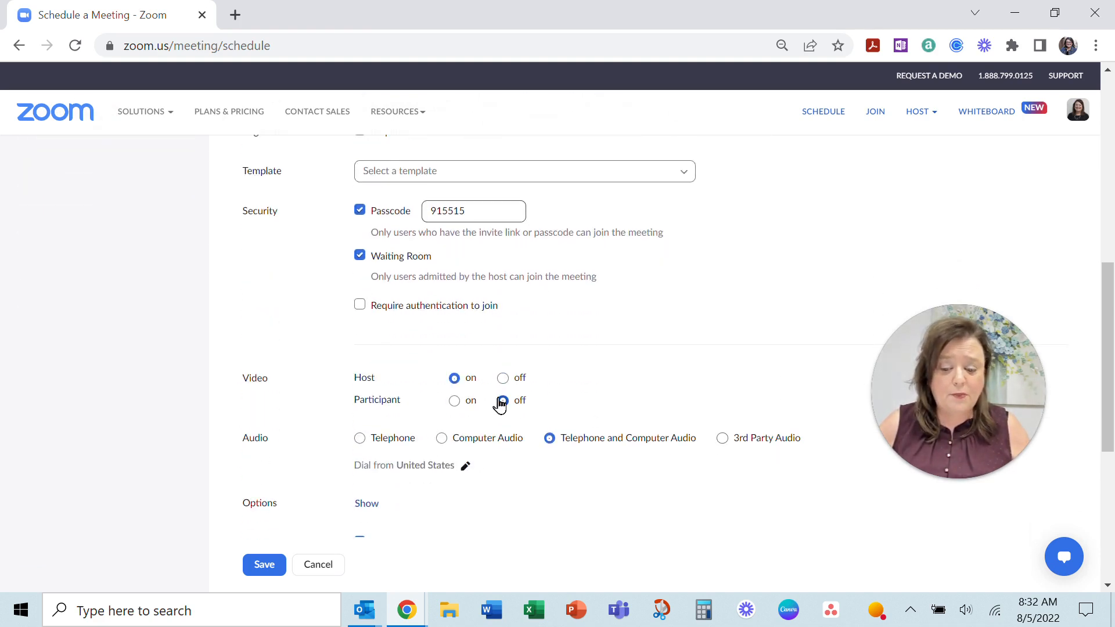
{"action": "scroll", "coordinate": [650, 389], "scroll_direction": "down", "scroll_amount": 2}
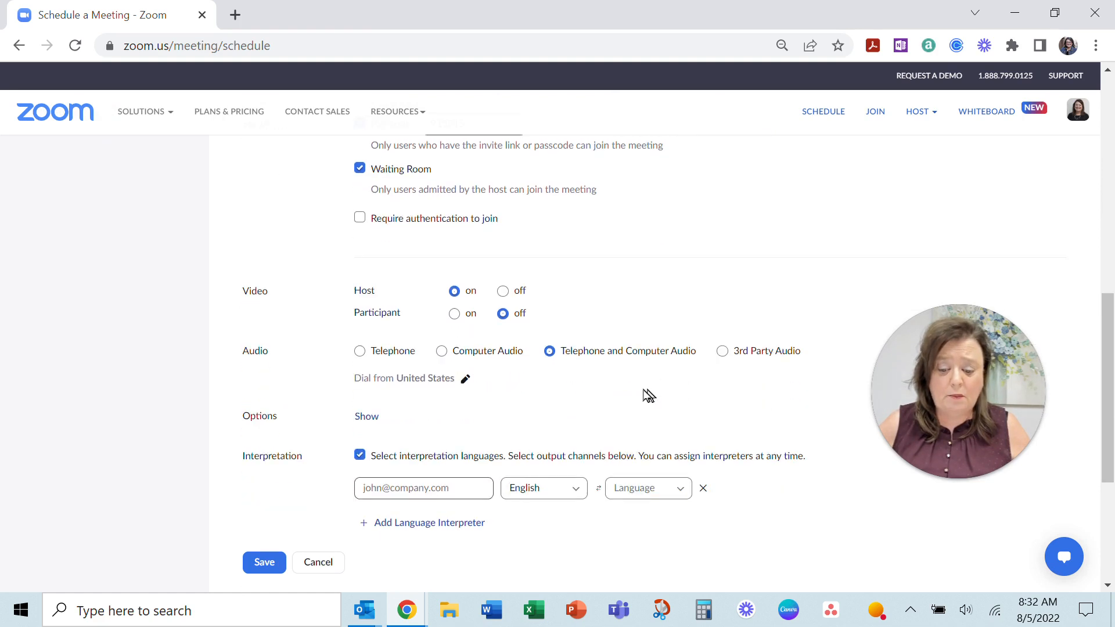
{"action": "left_click", "coordinate": [366, 416]}
{"action": "scroll", "coordinate": [540, 398], "scroll_direction": "down", "scroll_amount": 2}
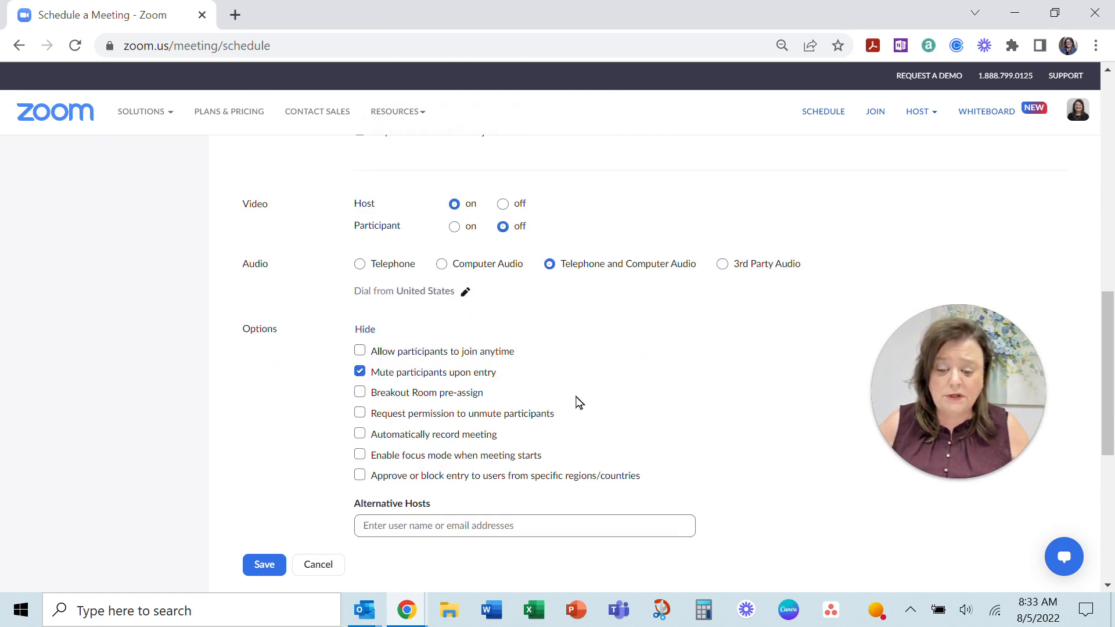
{"action": "scroll", "coordinate": [583, 401], "scroll_direction": "down", "scroll_amount": 3}
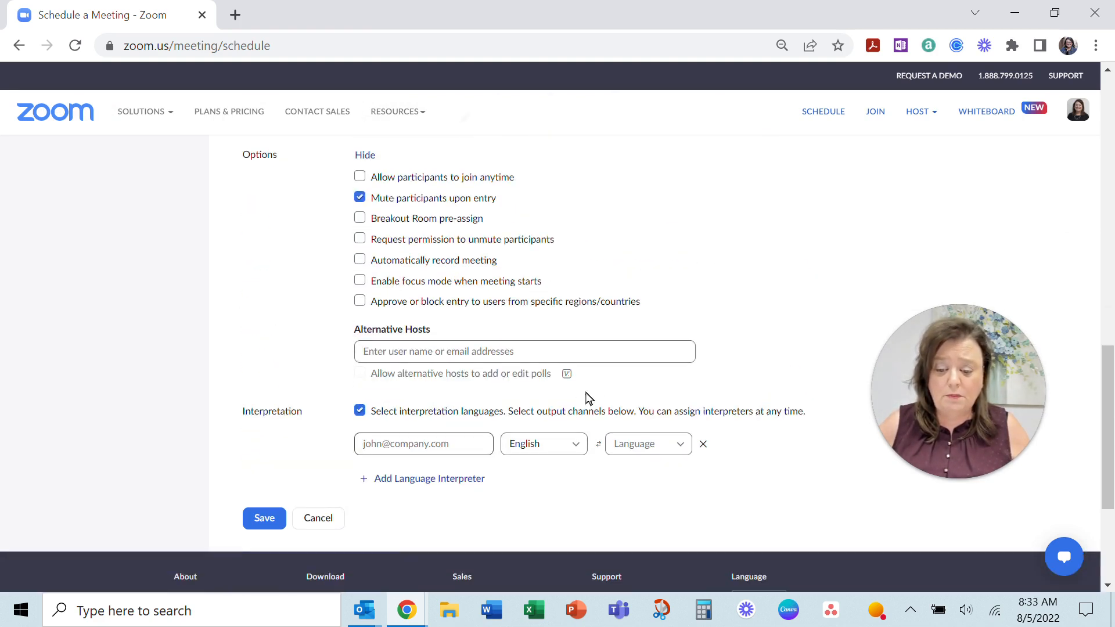
{"action": "left_click", "coordinate": [265, 518]}
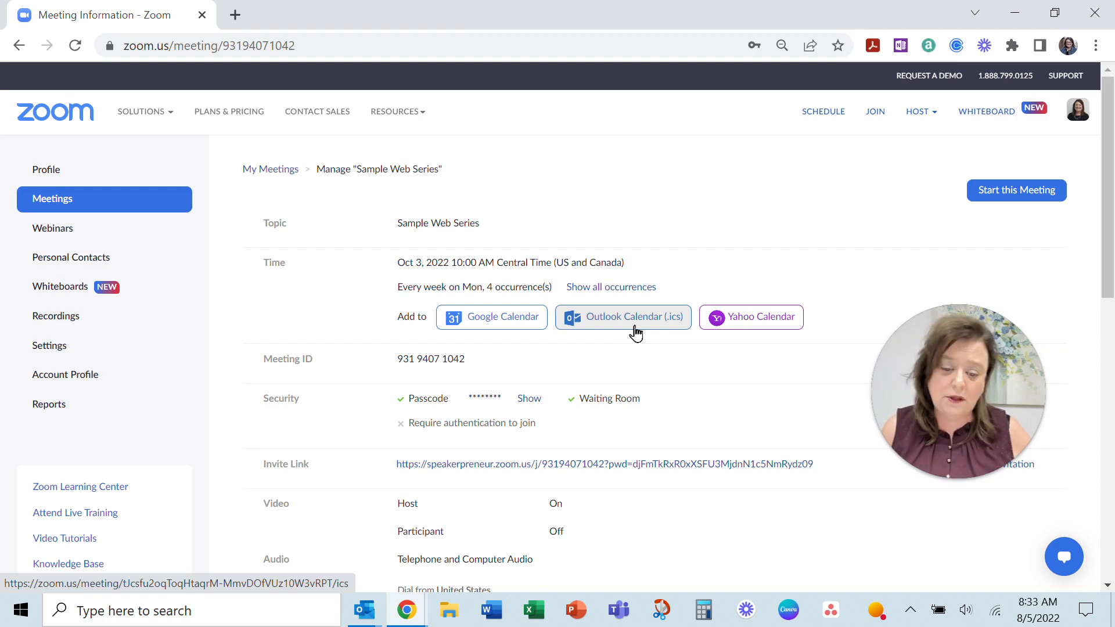
- Add the Sample Web Series meeting to Outlook Calendar through its .ics file and save the appointment series
{"action": "left_click", "coordinate": [600, 328]}
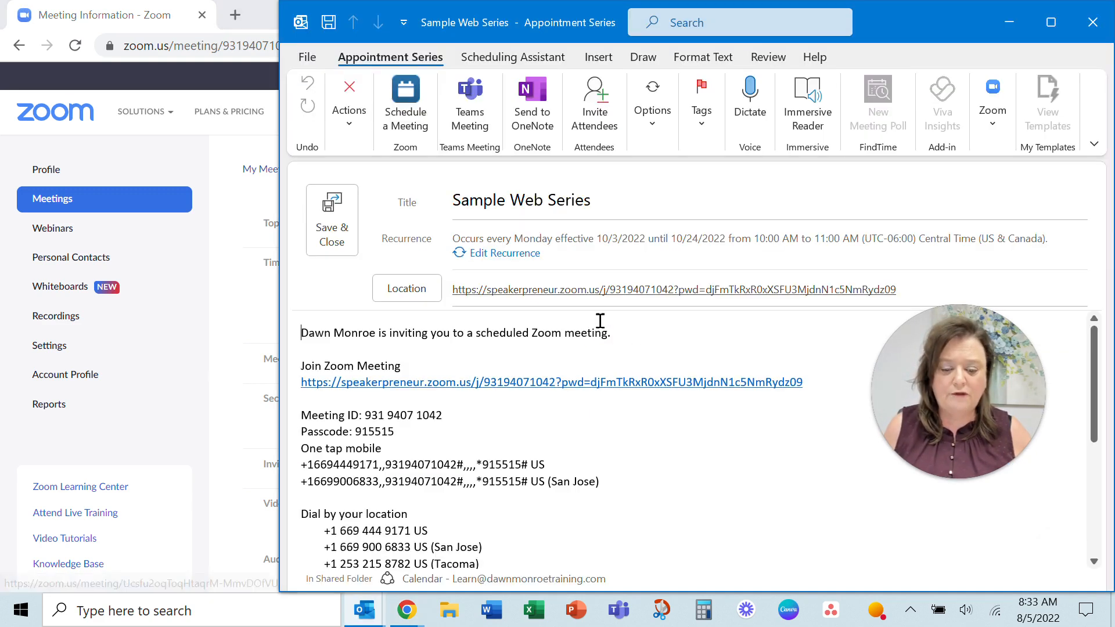
{"action": "left_click_drag", "start_coordinate": [937, 32], "coordinate": [830, 44]}
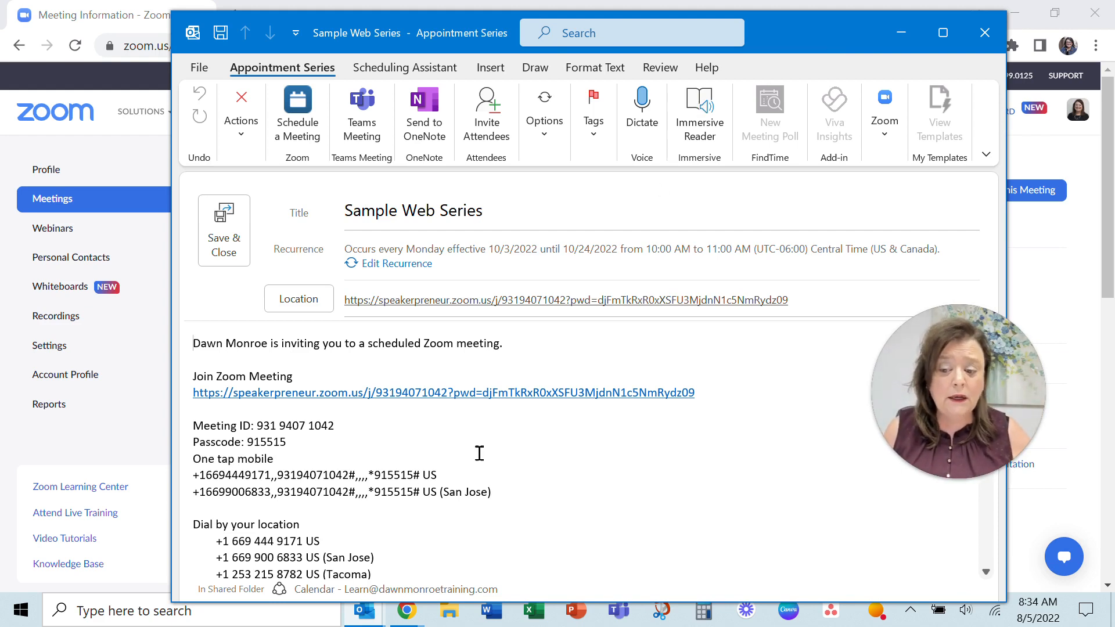
{"action": "left_click", "coordinate": [238, 215]}
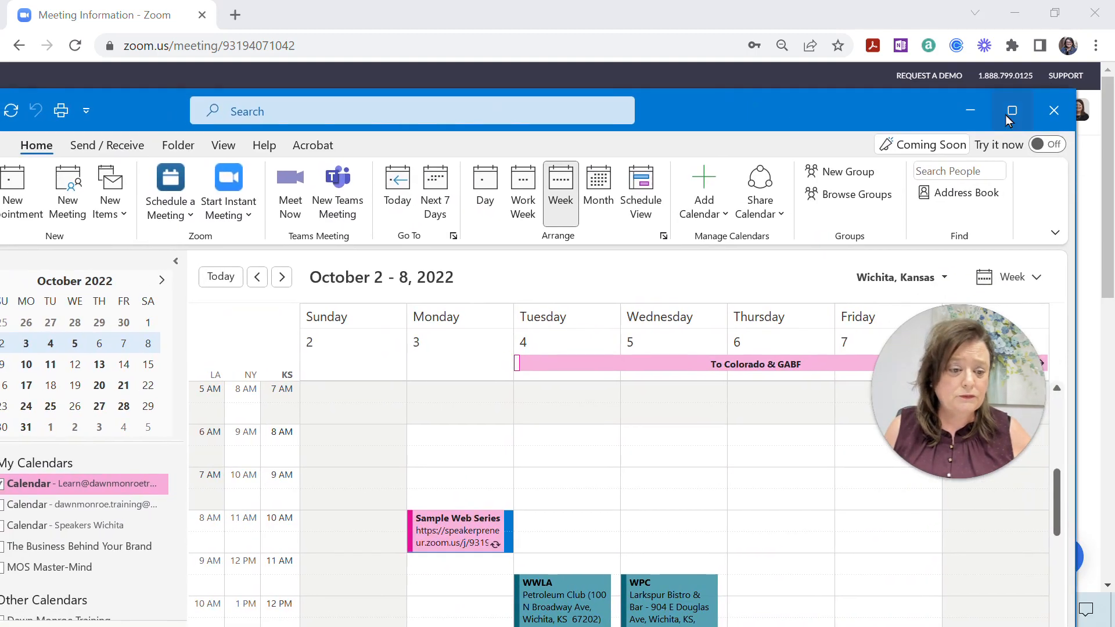
- Create a new calendar named Sample Web Series inside the Calendar folder of the first mailbox in the folder list
{"action": "left_click", "coordinate": [1009, 111]}
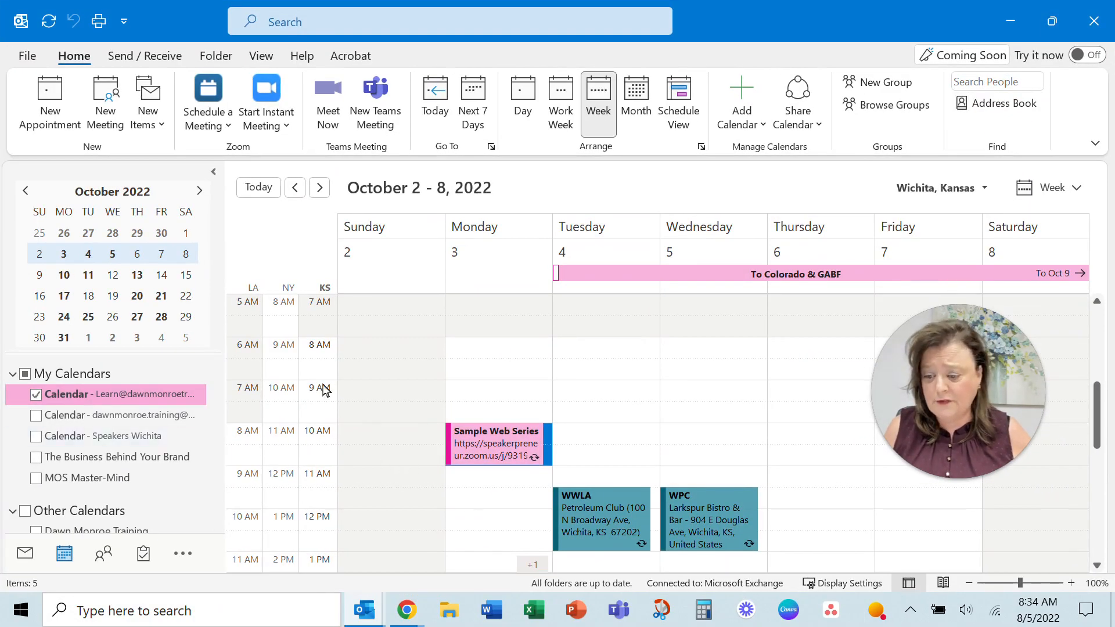
{"action": "scroll", "coordinate": [519, 401], "scroll_direction": "down", "scroll_amount": 2}
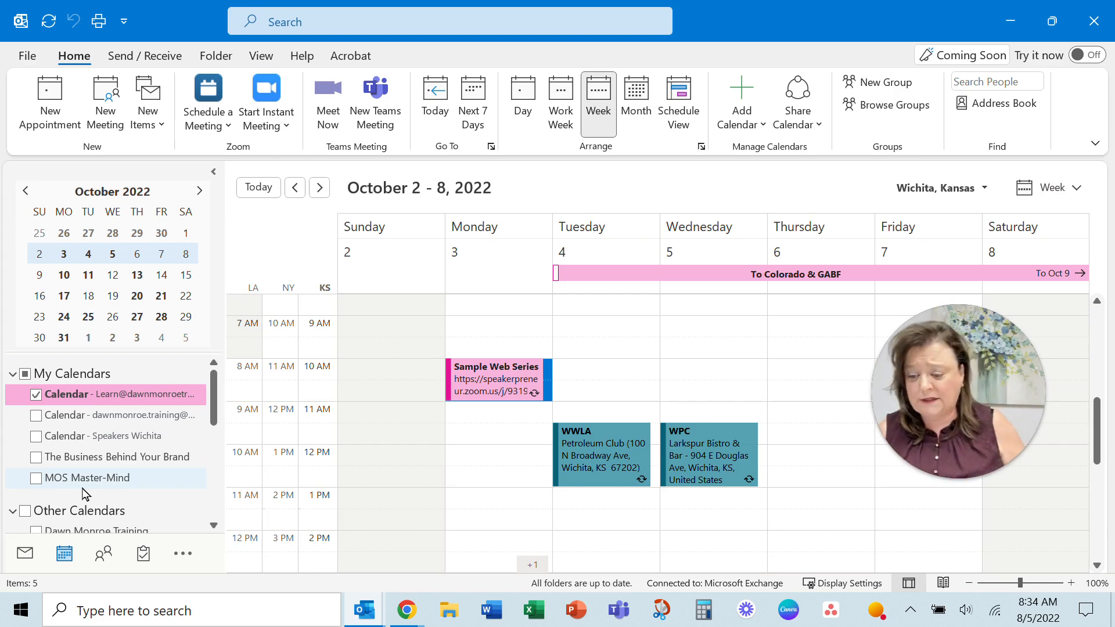
{"action": "right_click", "coordinate": [107, 425]}
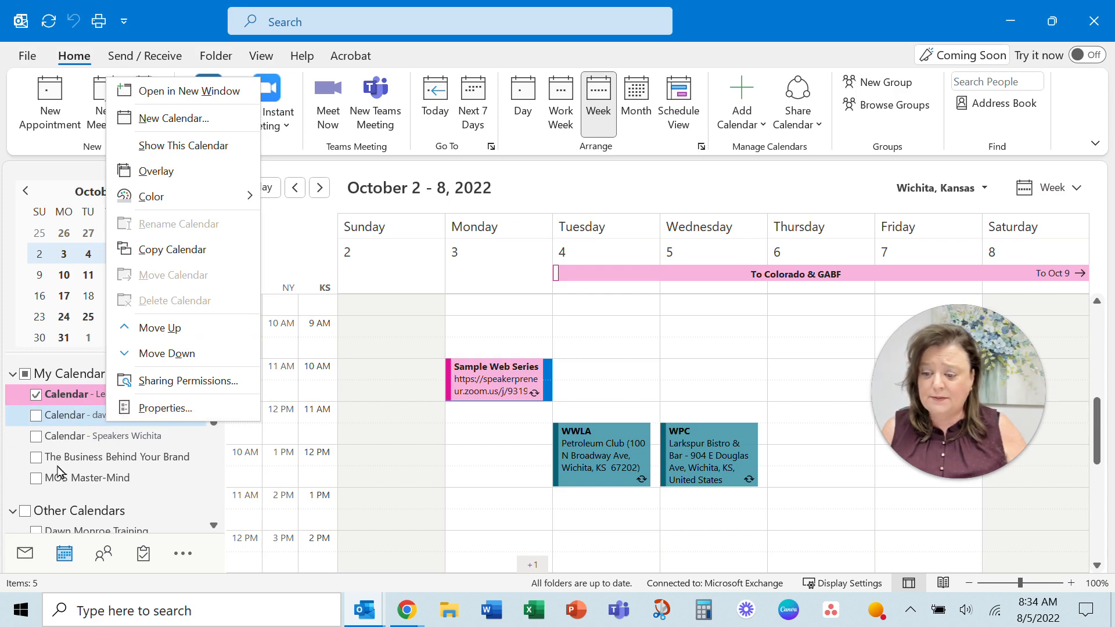
{"action": "left_click", "coordinate": [185, 126]}
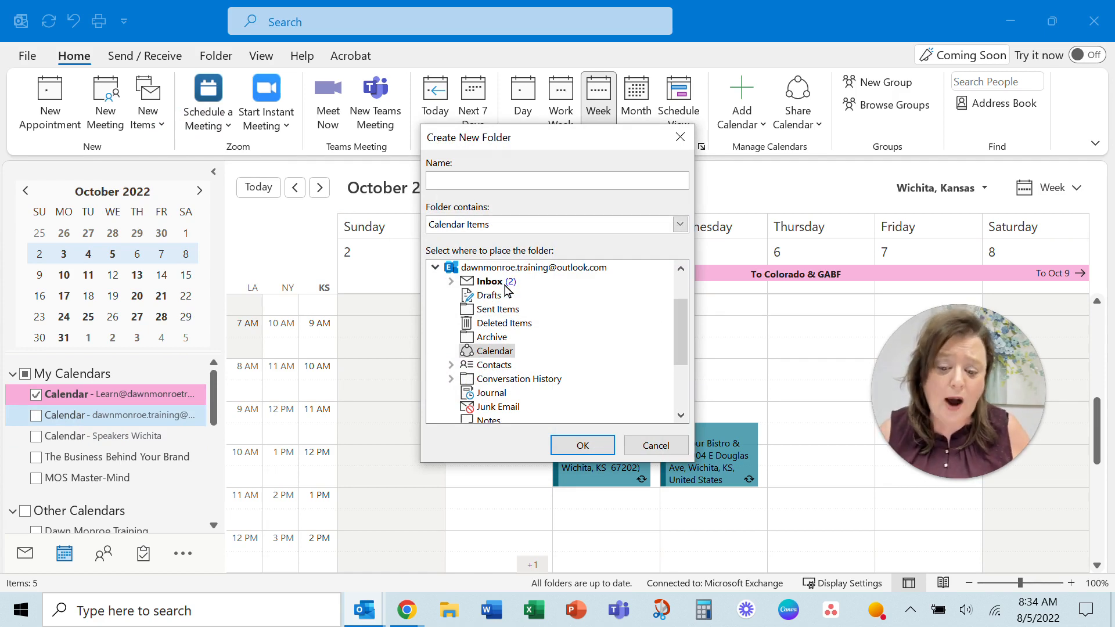
{"action": "scroll", "coordinate": [539, 304], "scroll_direction": "up", "scroll_amount": 2}
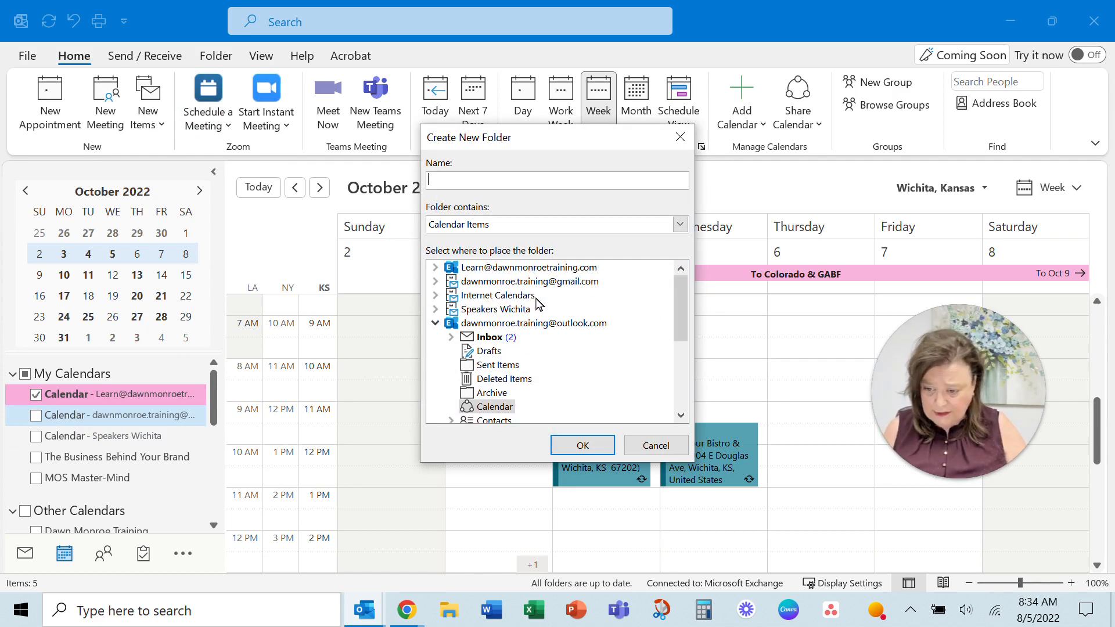
{"action": "left_click", "coordinate": [436, 268]}
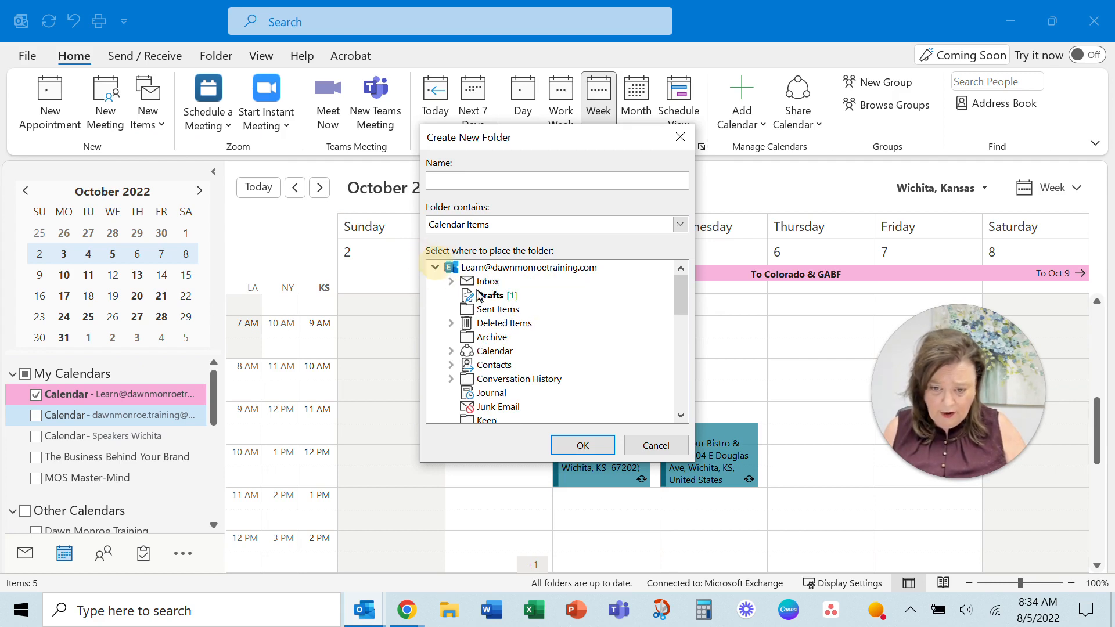
{"action": "left_click", "coordinate": [502, 353]}
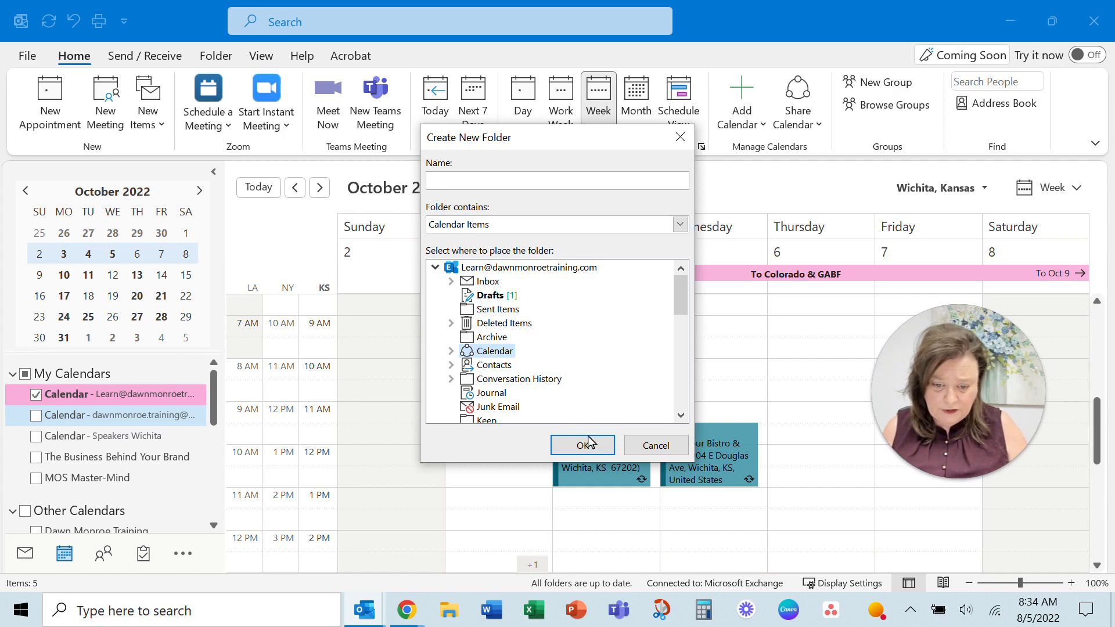
{"action": "left_click", "coordinate": [515, 185]}
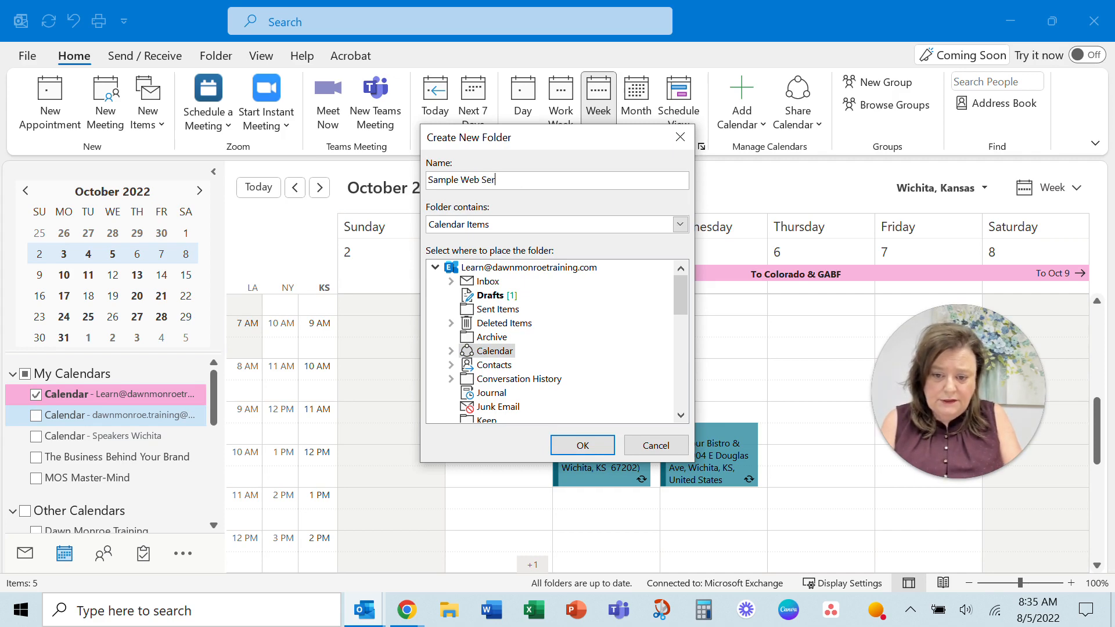
{"action": "left_click", "coordinate": [563, 452]}
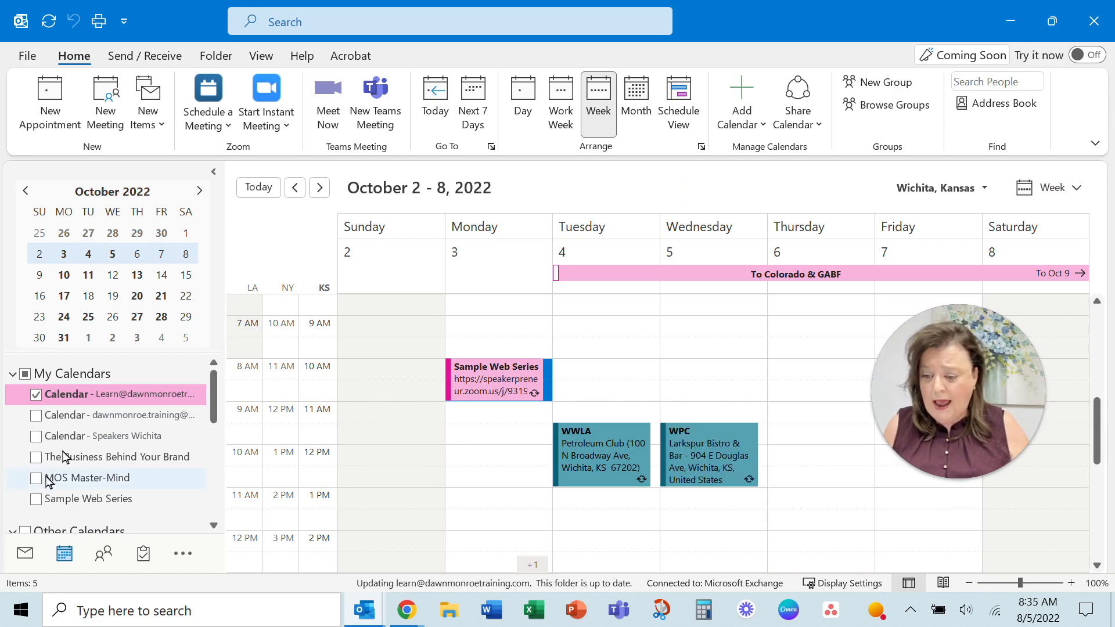
- Show the Sample Web Series calendar beside the main one and copy the recurring appointment into it on Monday, October 3 at 10 AM
{"action": "left_click", "coordinate": [36, 499]}
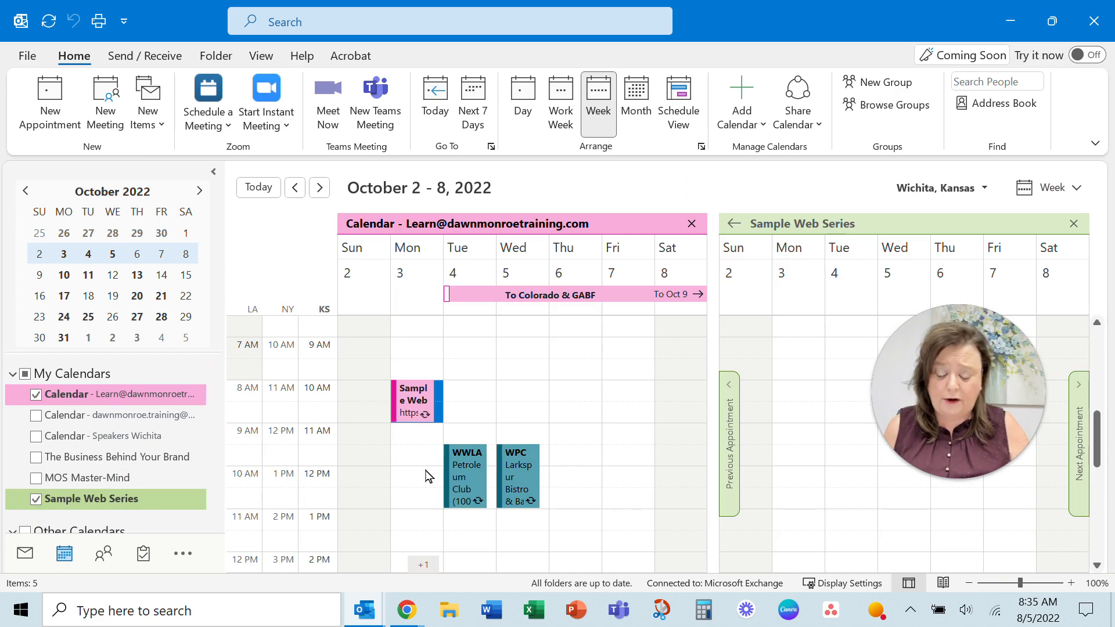
{"action": "left_click", "coordinate": [414, 406]}
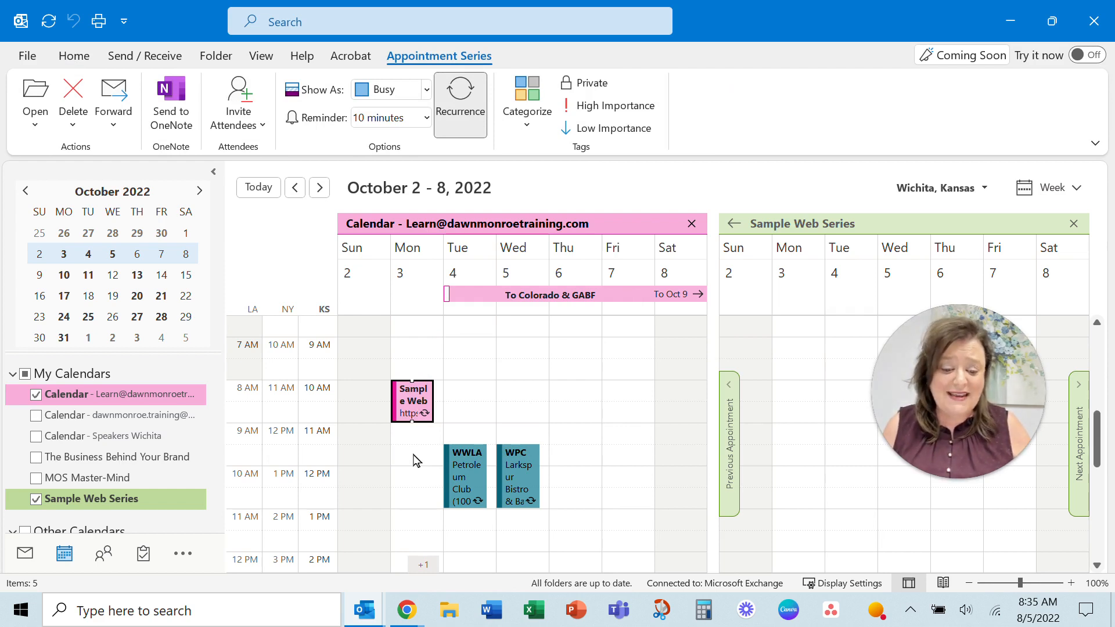
{"action": "left_click", "coordinate": [787, 390]}
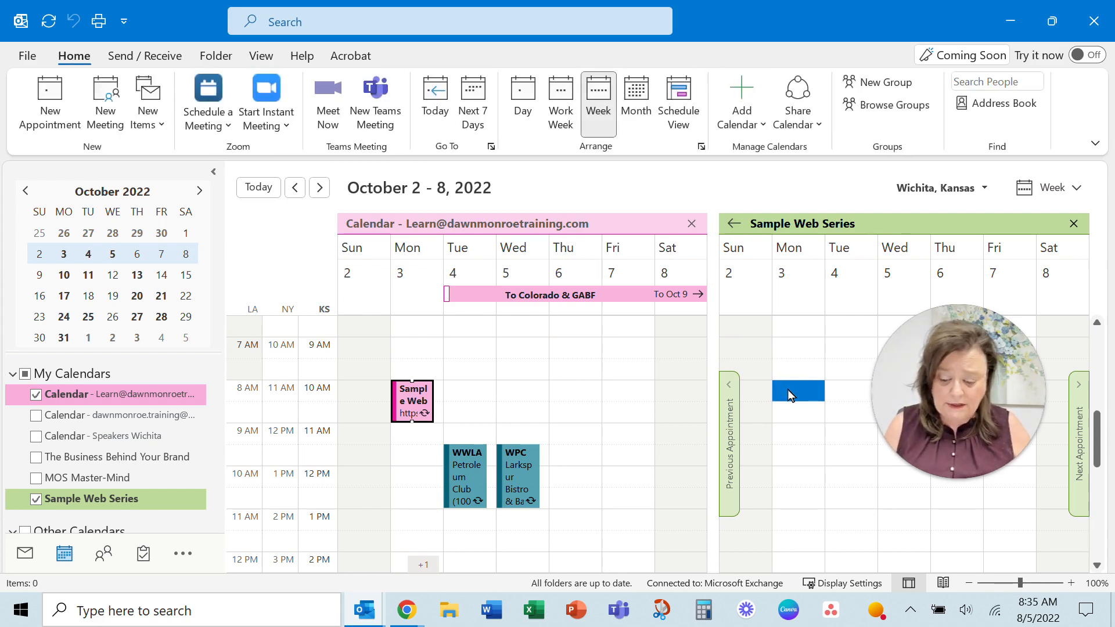
{"action": "key", "text": "ctrl+v"}
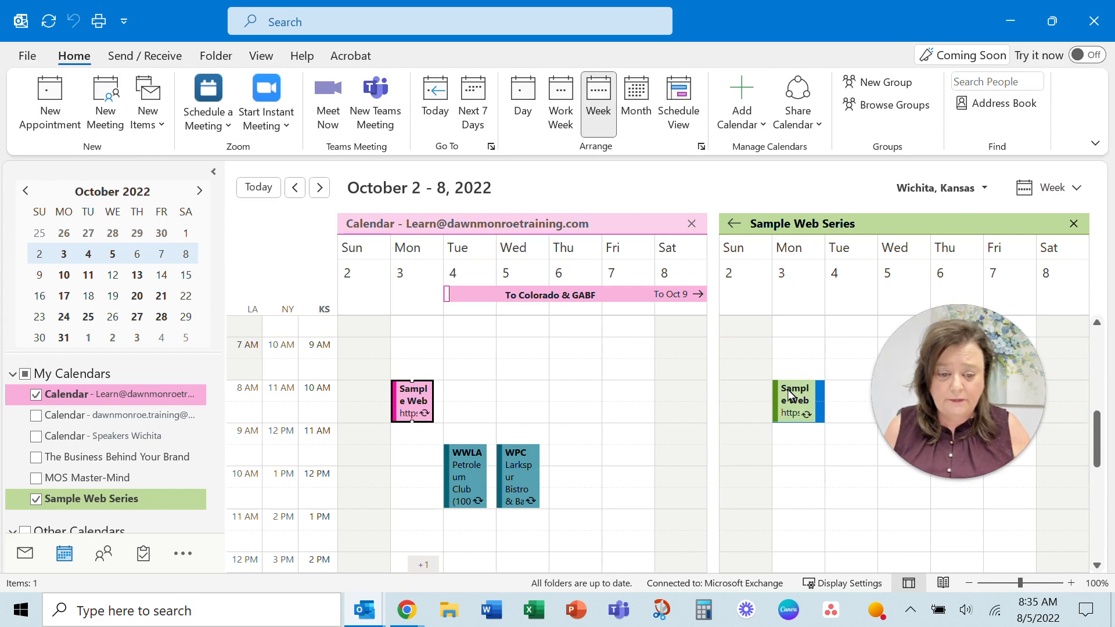
- Check the series' weekly occurrences in both calendars through the week of October 30 - November 5, 2022
{"action": "left_click", "coordinate": [321, 188]}
{"action": "left_click", "coordinate": [321, 188]}
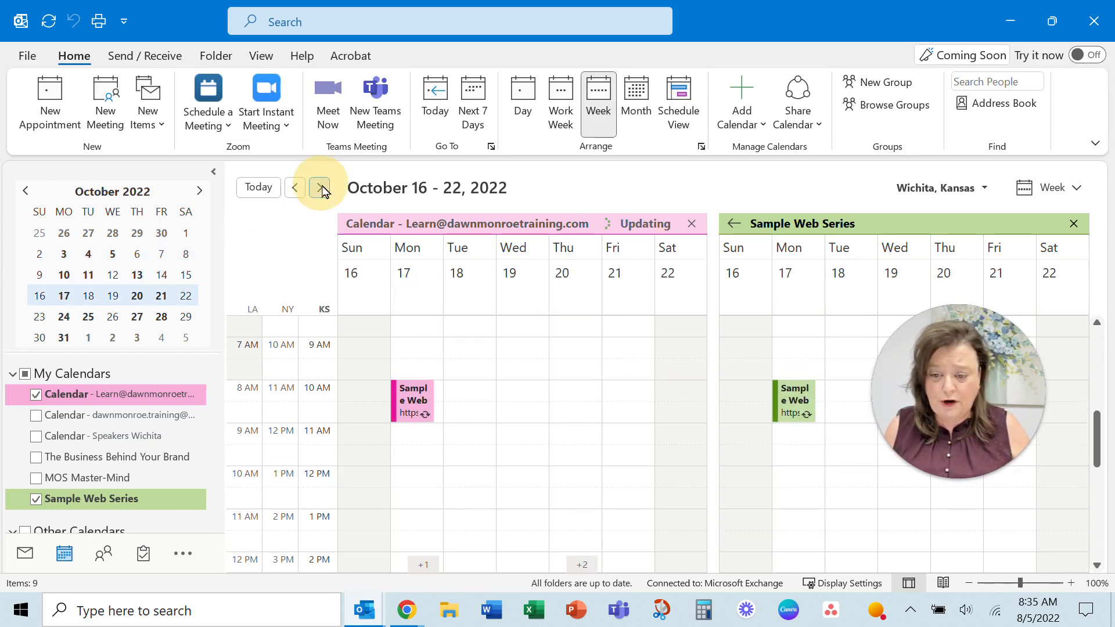
{"action": "left_click", "coordinate": [321, 188]}
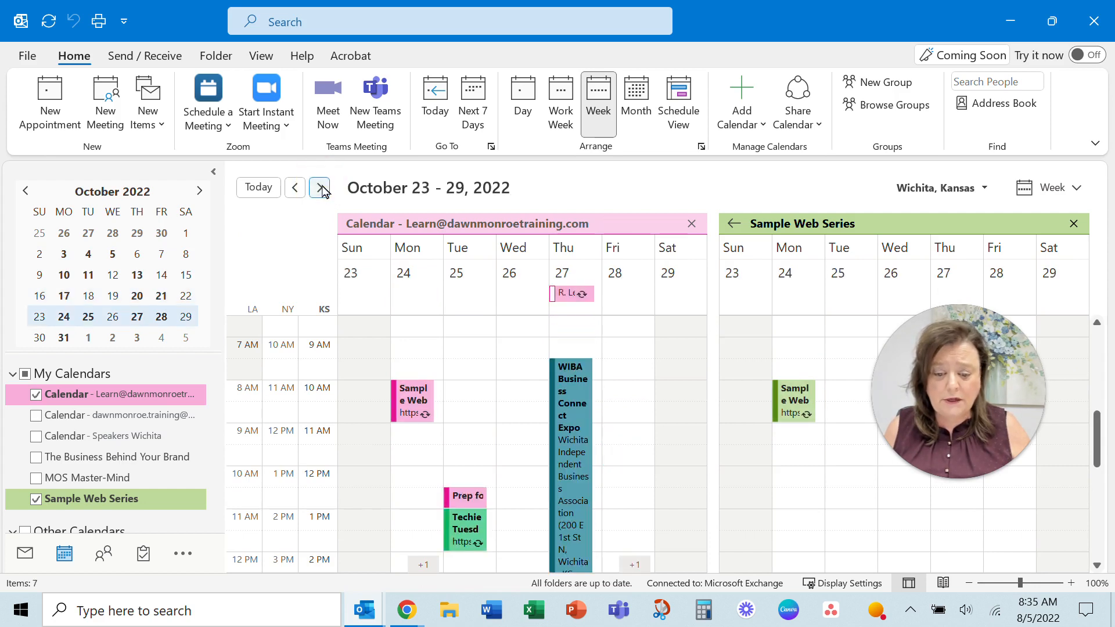
{"action": "left_click", "coordinate": [321, 188]}
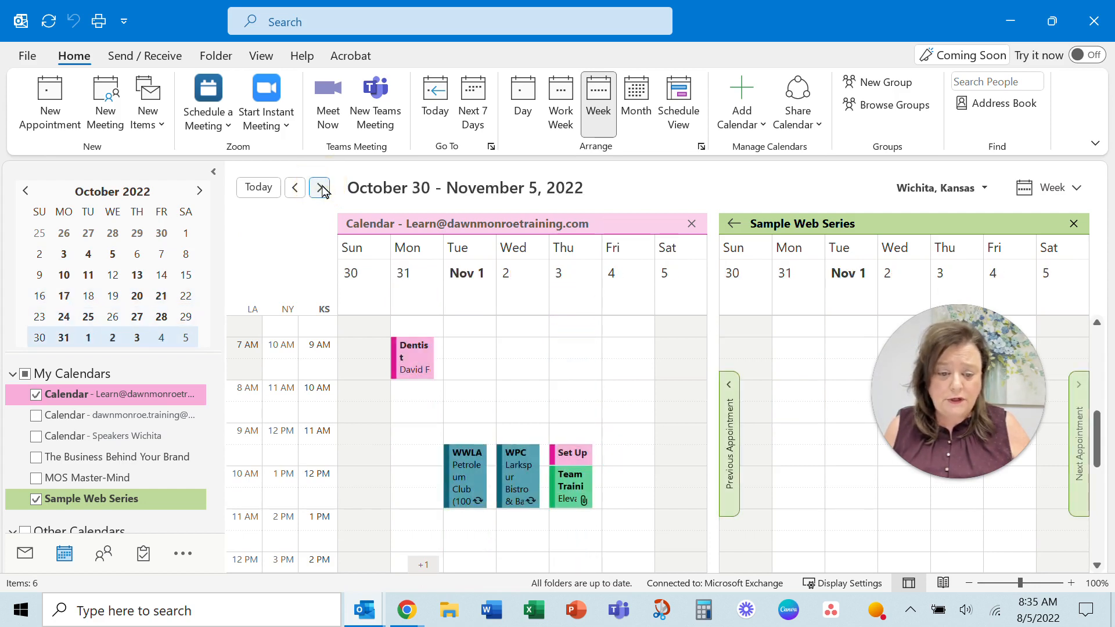
- Hide the main calendar and display only the Sample Web Series calendar in Month view for October 2022
{"action": "left_click", "coordinate": [36, 394]}
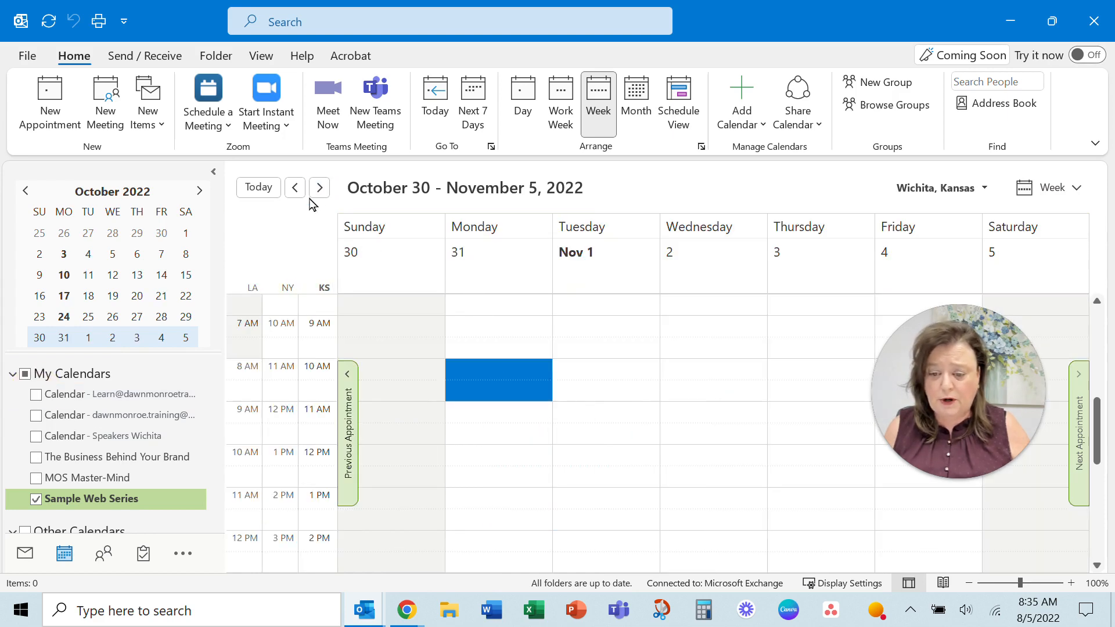
{"action": "left_click", "coordinate": [295, 188]}
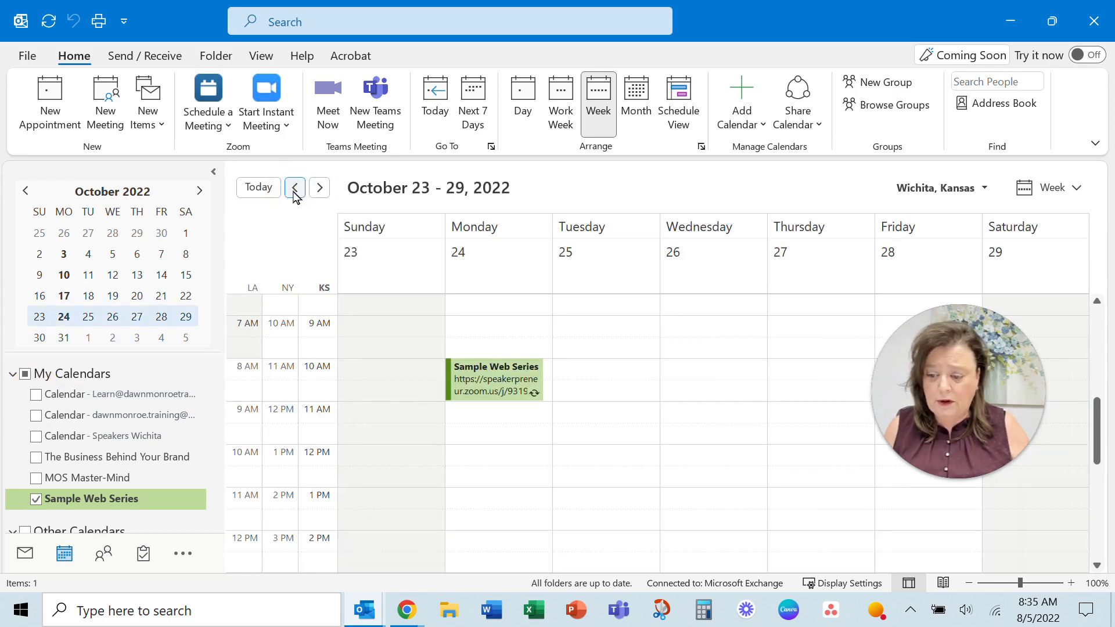
{"action": "left_click", "coordinate": [295, 187]}
{"action": "left_click", "coordinate": [295, 187]}
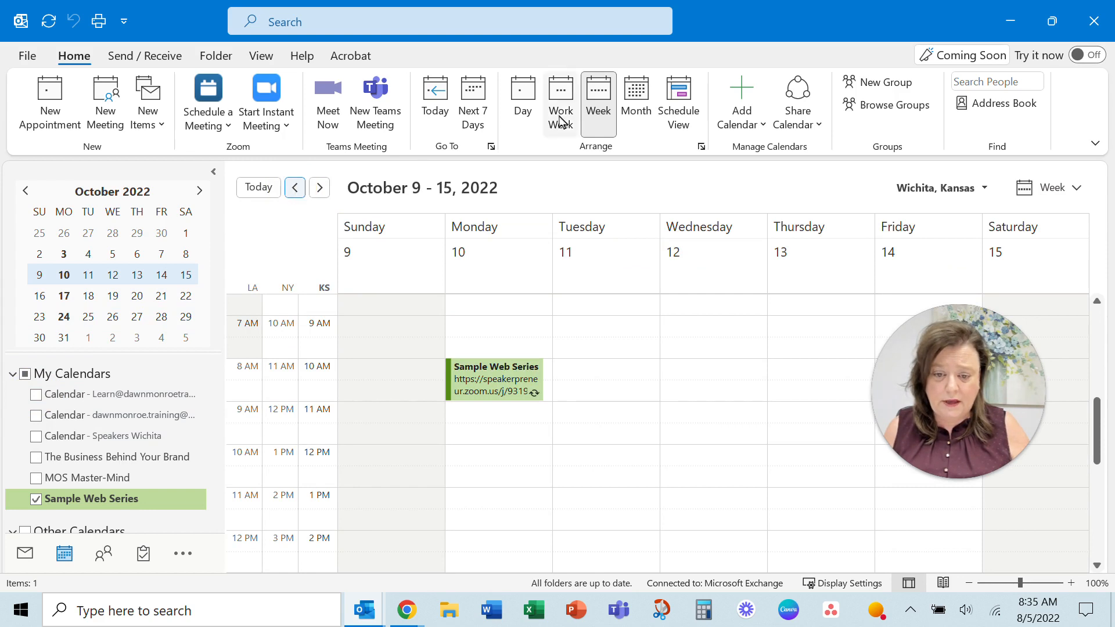
{"action": "left_click", "coordinate": [632, 111]}
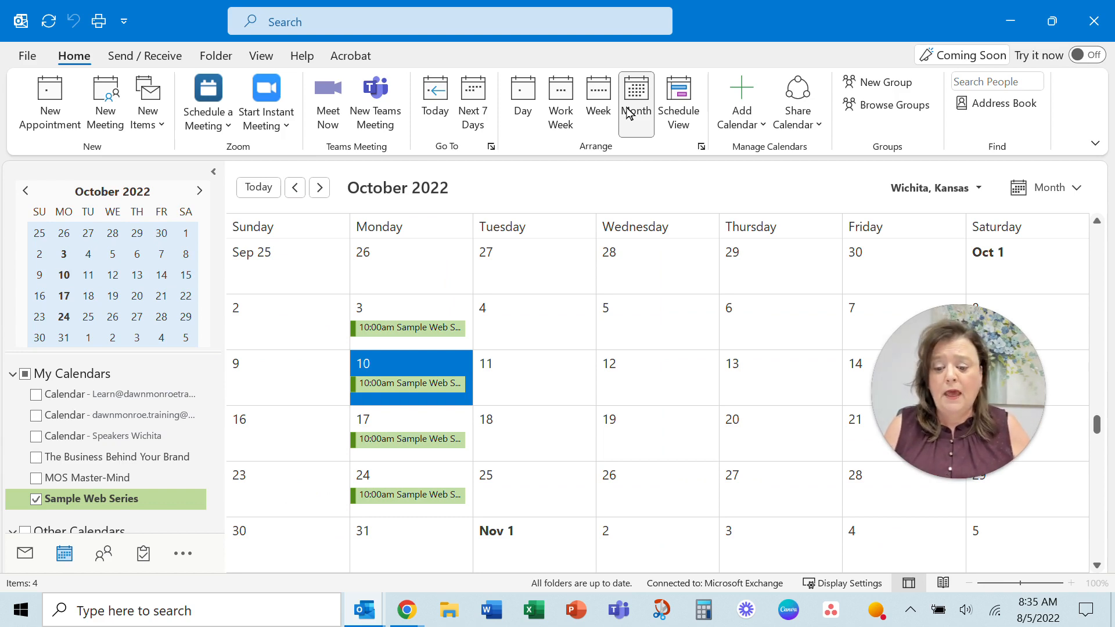
- Open the entire Sample Web Series appointment series from October 3, review its Zoom meeting details, and close it
{"action": "left_click", "coordinate": [405, 329]}
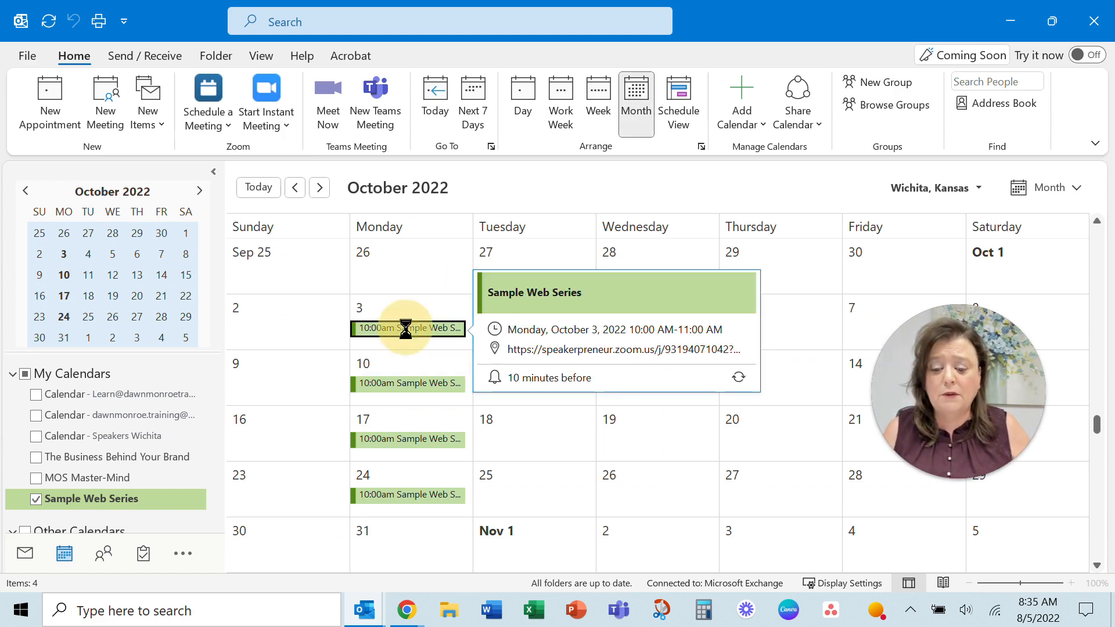
{"action": "left_click", "coordinate": [523, 319]}
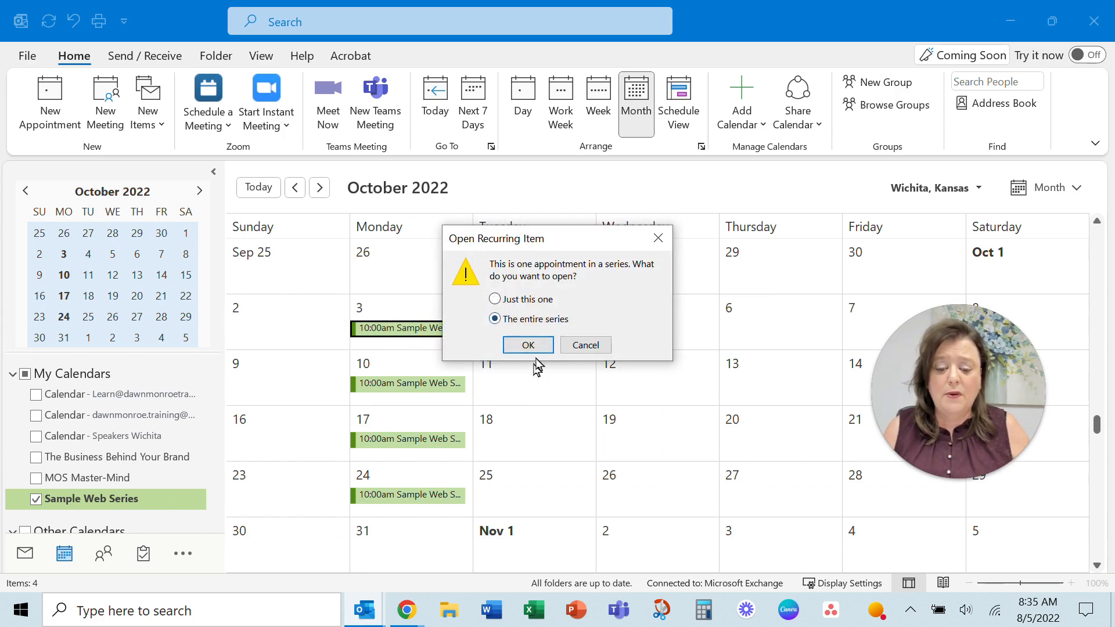
{"action": "left_click", "coordinate": [528, 345]}
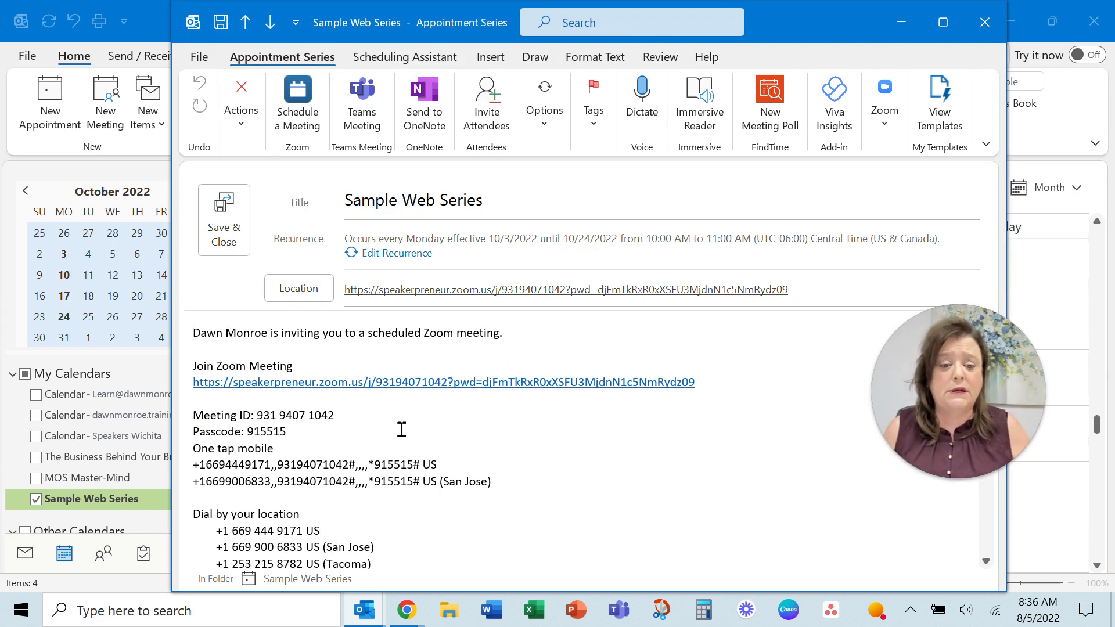
{"action": "left_click", "coordinate": [984, 23]}
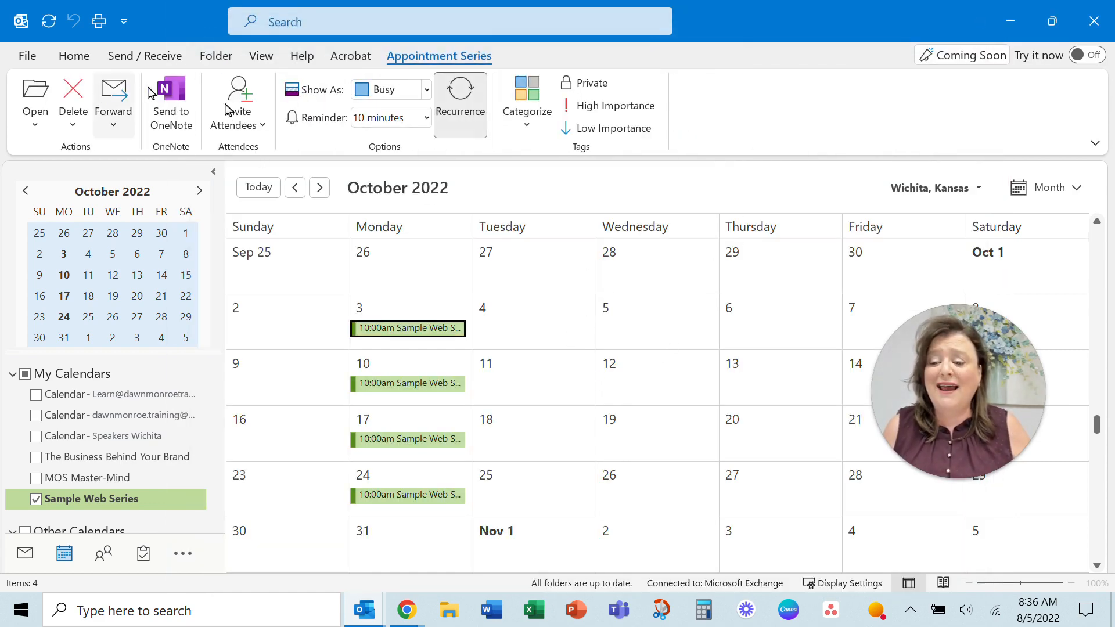
- Open the sharing properties of the Sample Web Series calendar, review the general, archive, permission and synchronization settings, and close them
{"action": "left_click", "coordinate": [87, 58]}
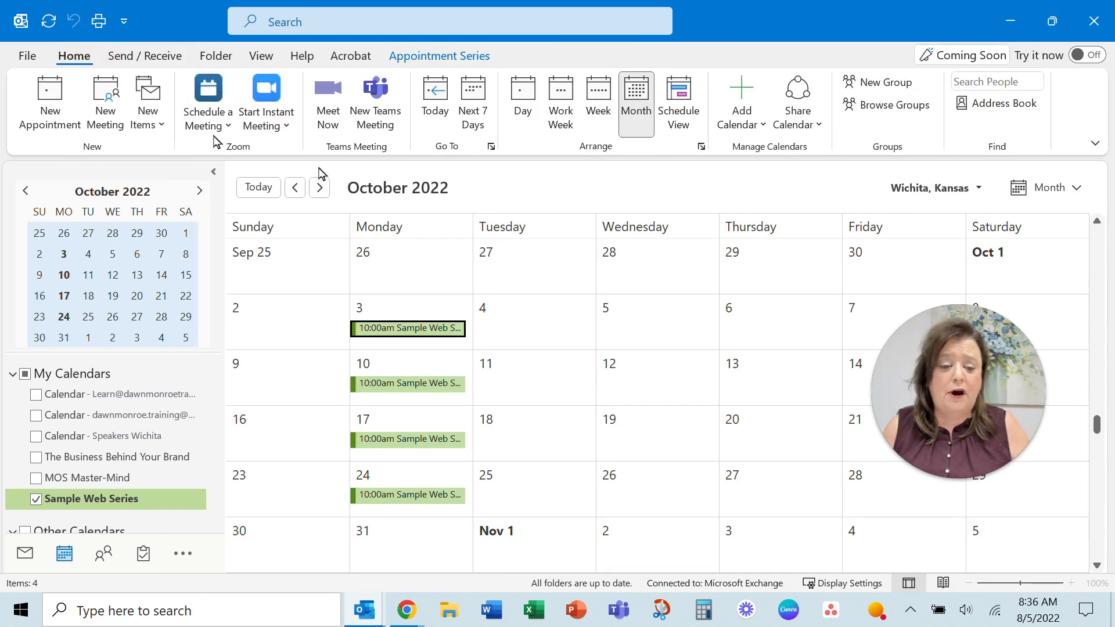
{"action": "left_click", "coordinate": [813, 124]}
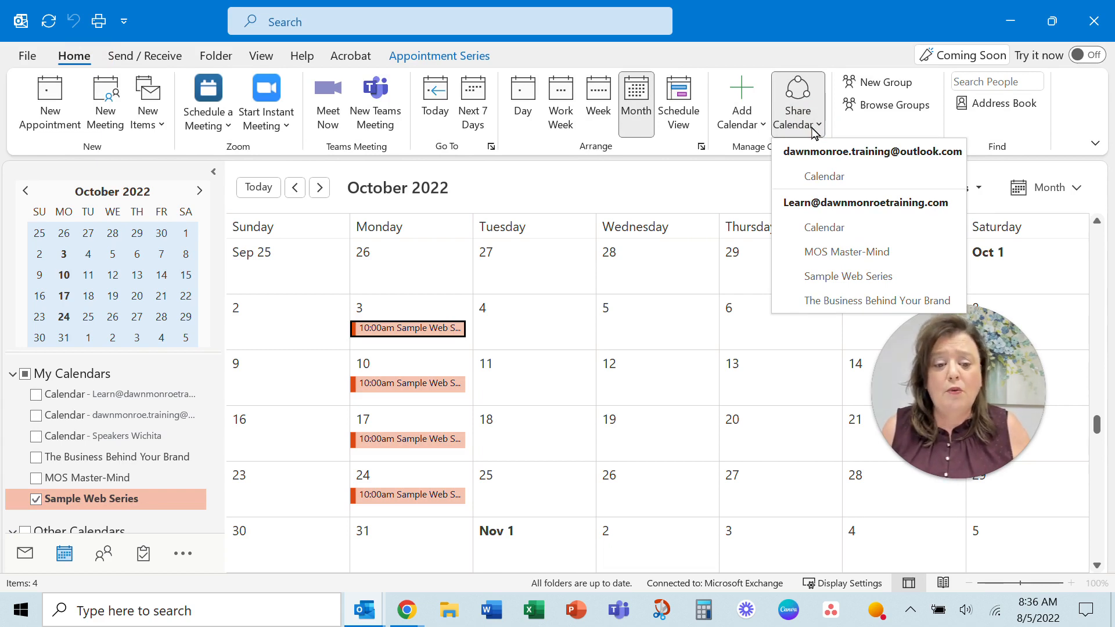
{"action": "left_click", "coordinate": [816, 279]}
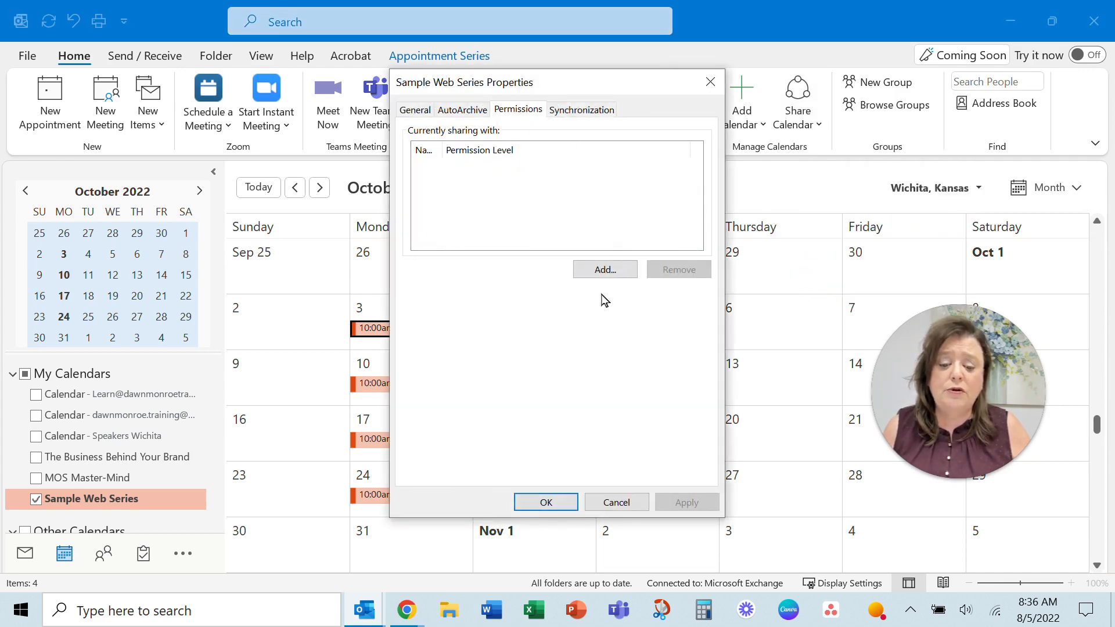
{"action": "left_click", "coordinate": [414, 110]}
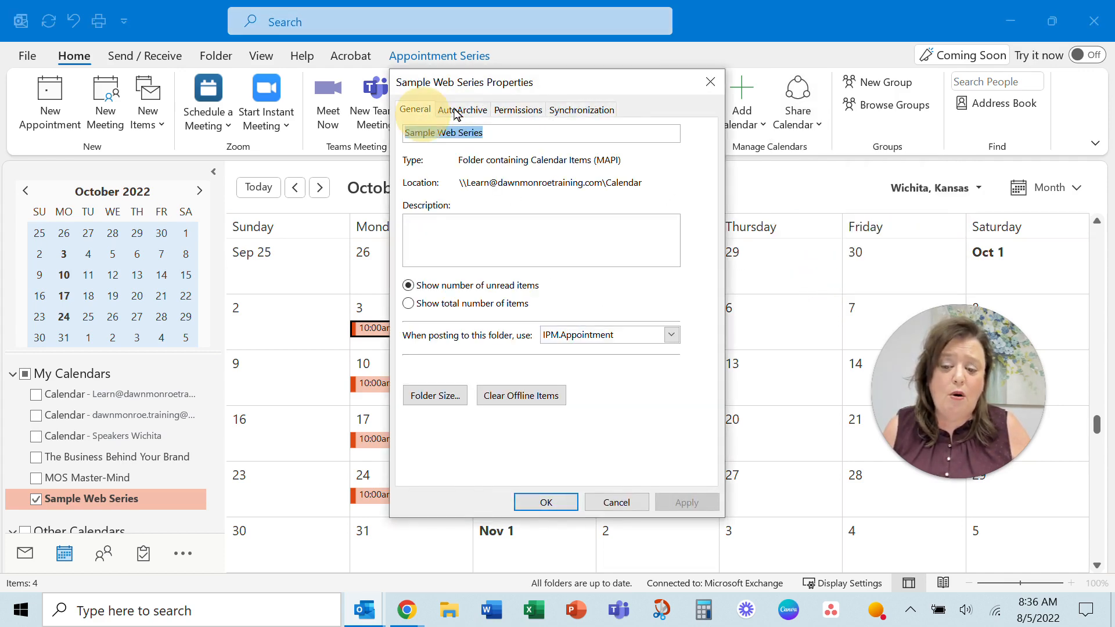
{"action": "left_click", "coordinate": [462, 111]}
{"action": "left_click", "coordinate": [529, 111]}
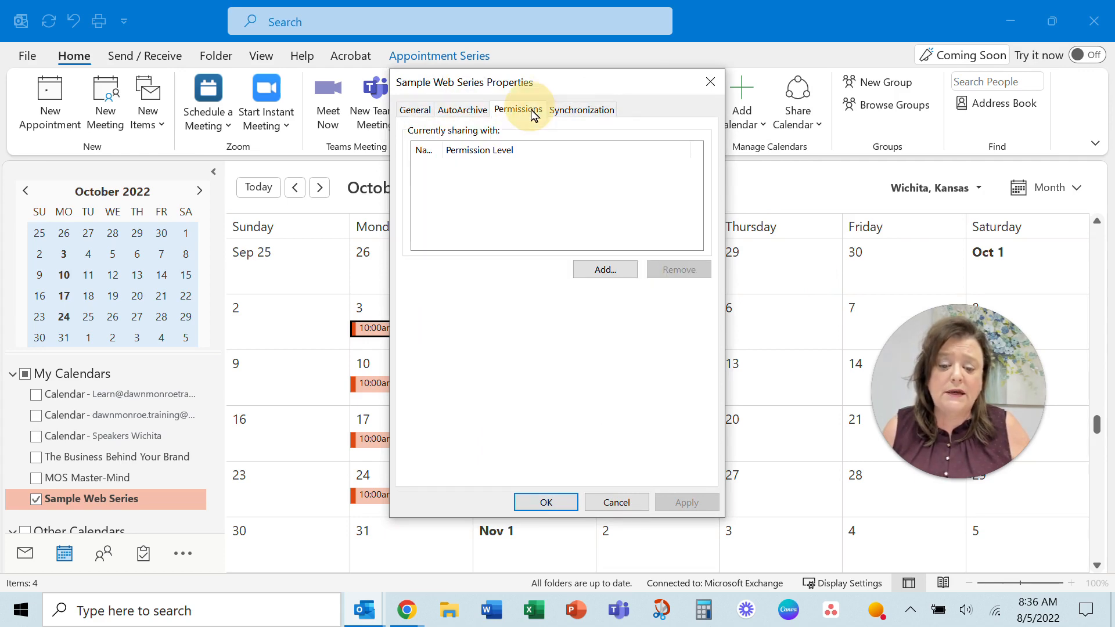
{"action": "left_click", "coordinate": [581, 111]}
{"action": "left_click", "coordinate": [710, 81]}
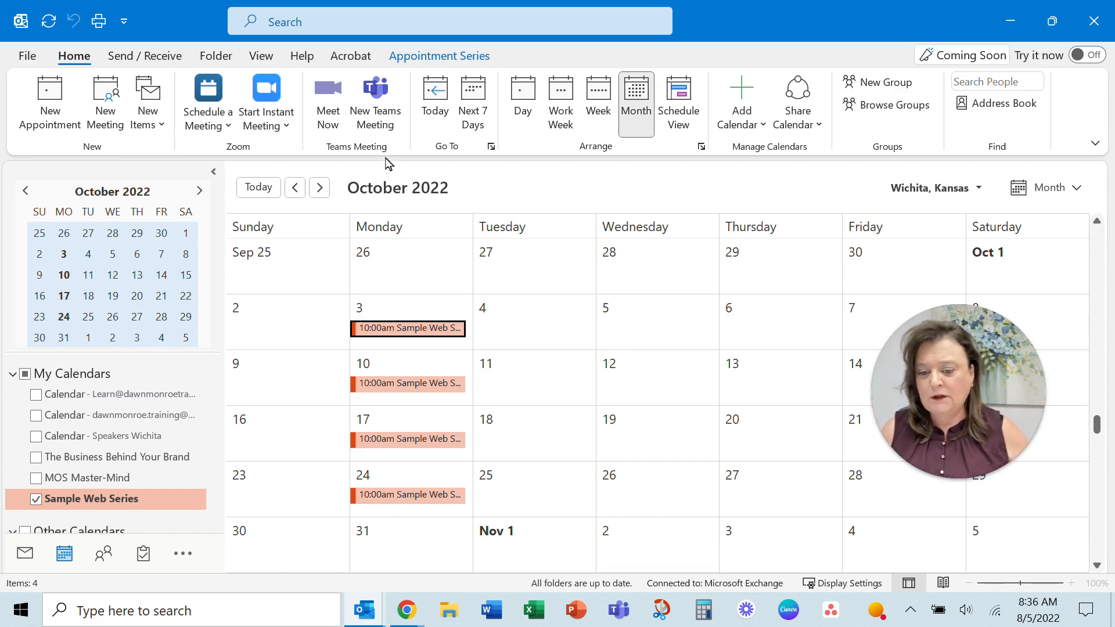
- Save the whole Sample Web Series calendar to the Desktop in iCalendar Format as Sample Web Series Calendar
{"action": "left_click", "coordinate": [28, 56]}
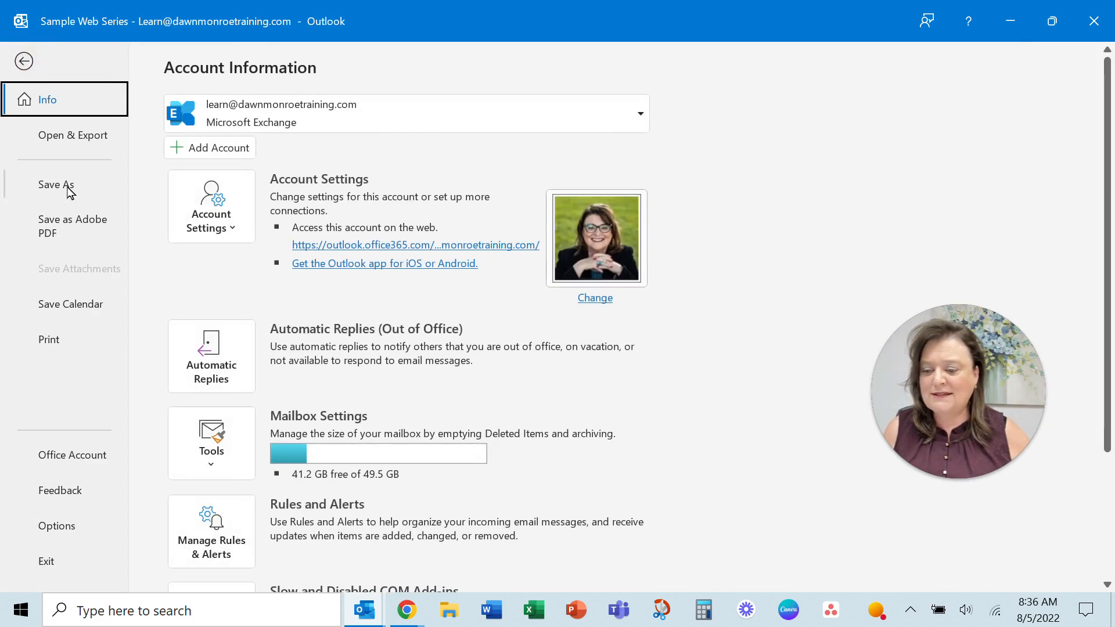
{"action": "left_click", "coordinate": [69, 187]}
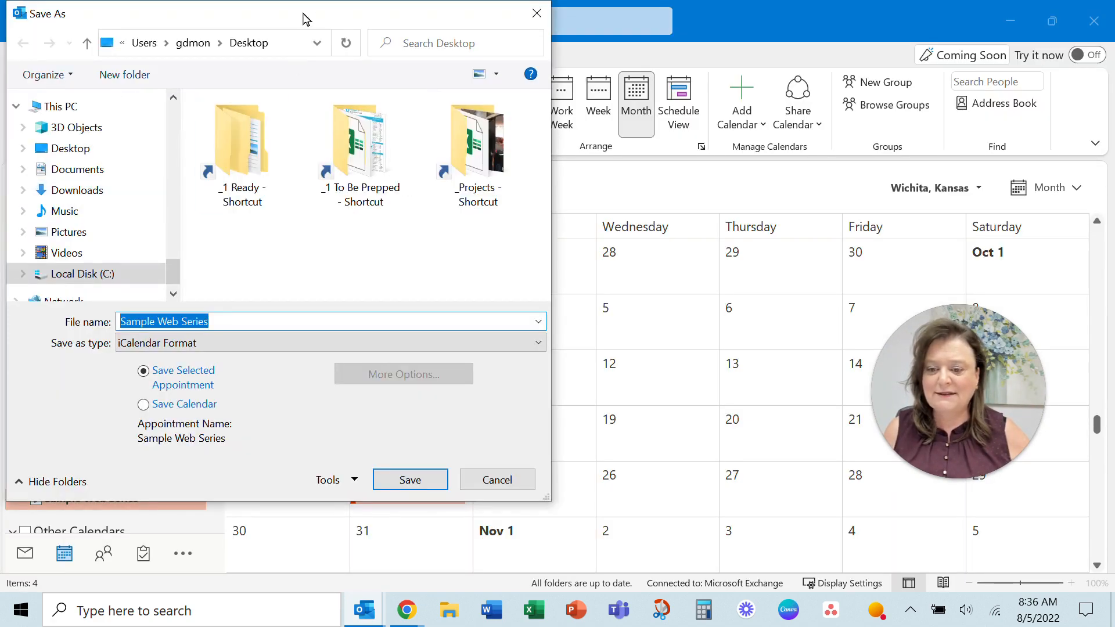
{"action": "left_click_drag", "start_coordinate": [306, 20], "coordinate": [509, 40]}
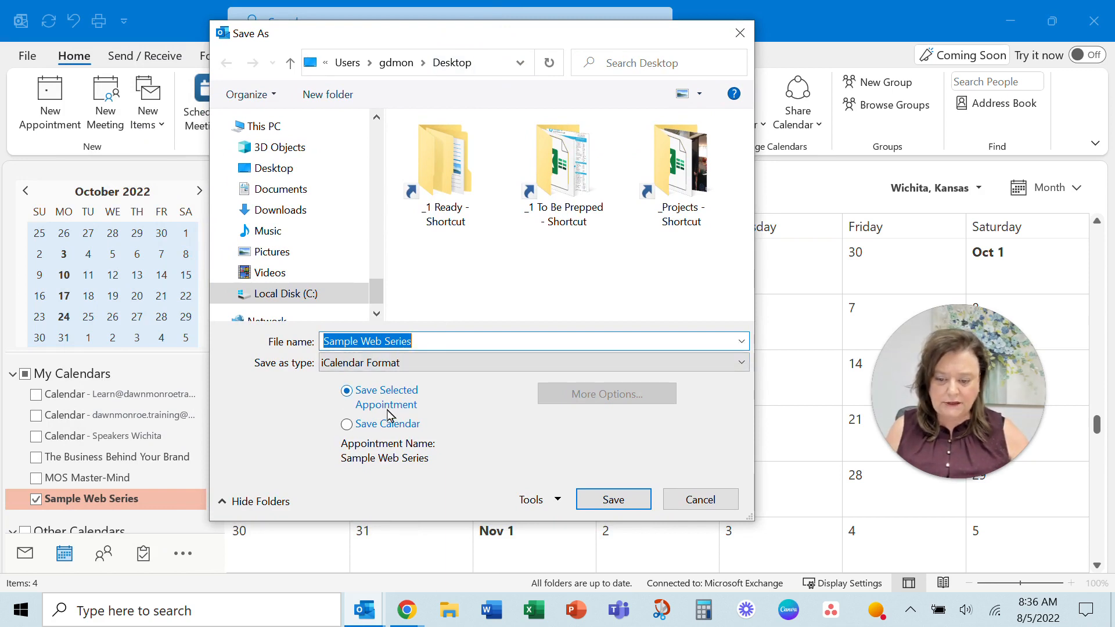
{"action": "left_click", "coordinate": [346, 425]}
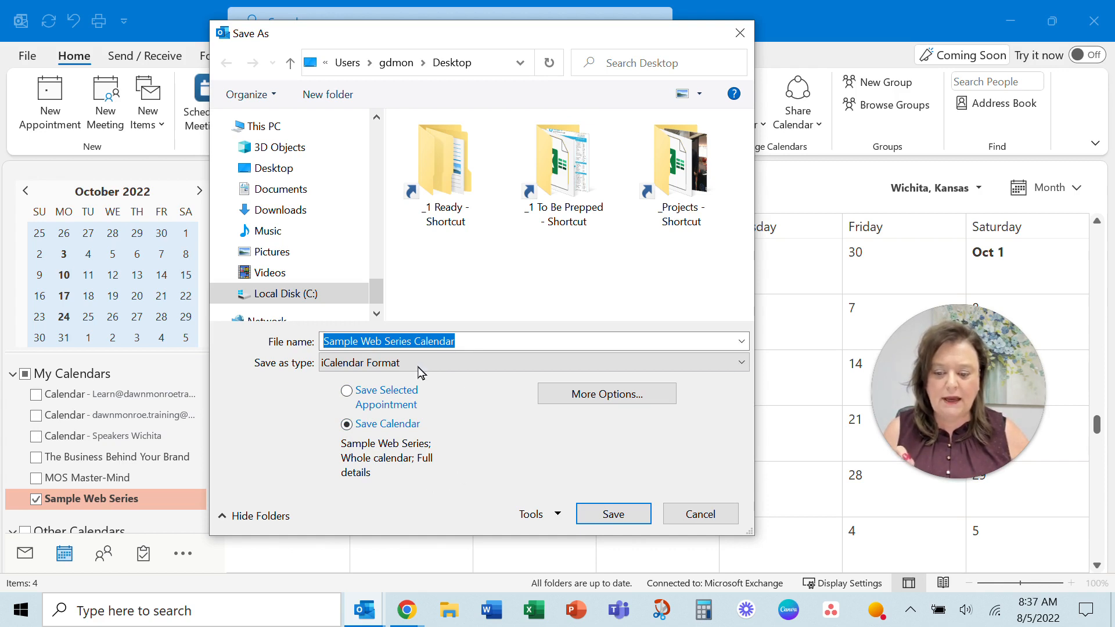
{"action": "left_click", "coordinate": [608, 521]}
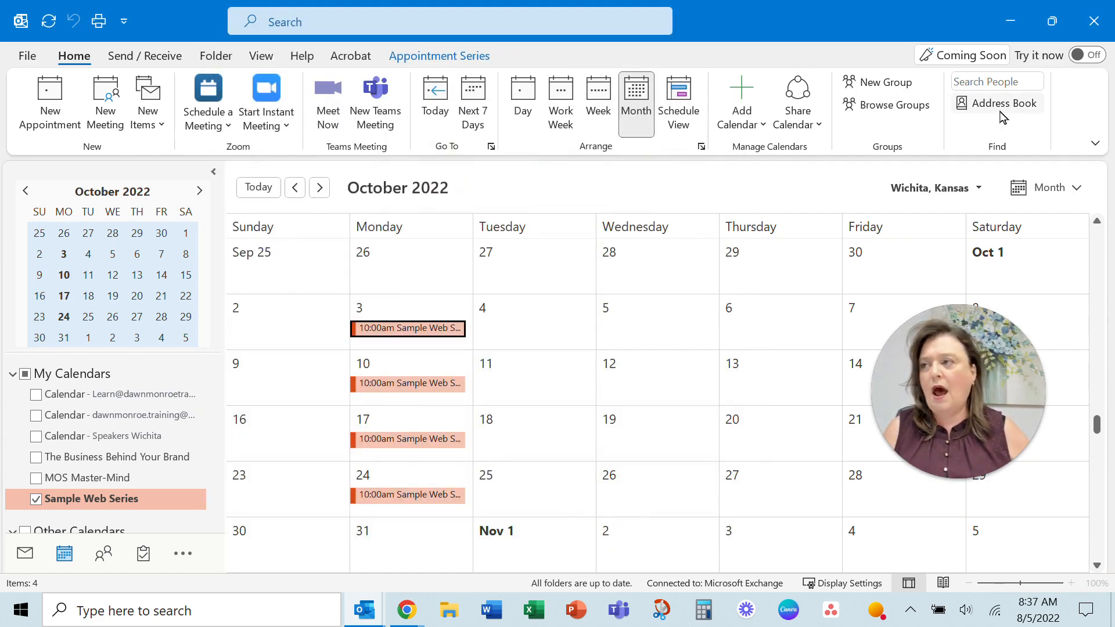
- Switch to the Kajabi editor for the Sample Series landing page and open the settings of the green calendar invites download button
{"action": "left_click", "coordinate": [1005, 24]}
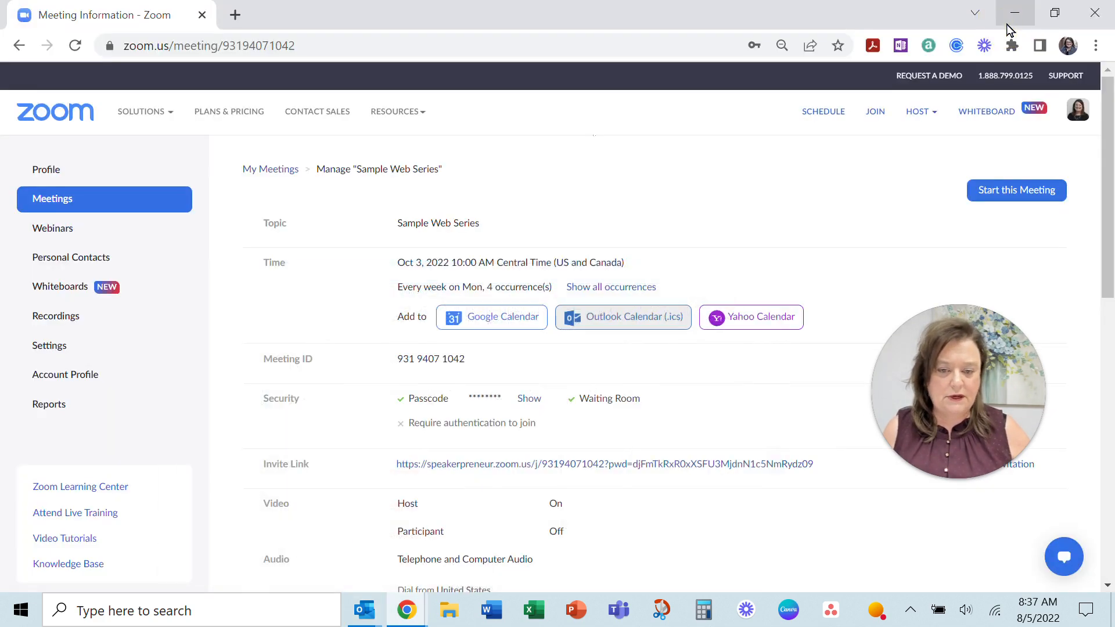
{"action": "left_click", "coordinate": [1005, 24]}
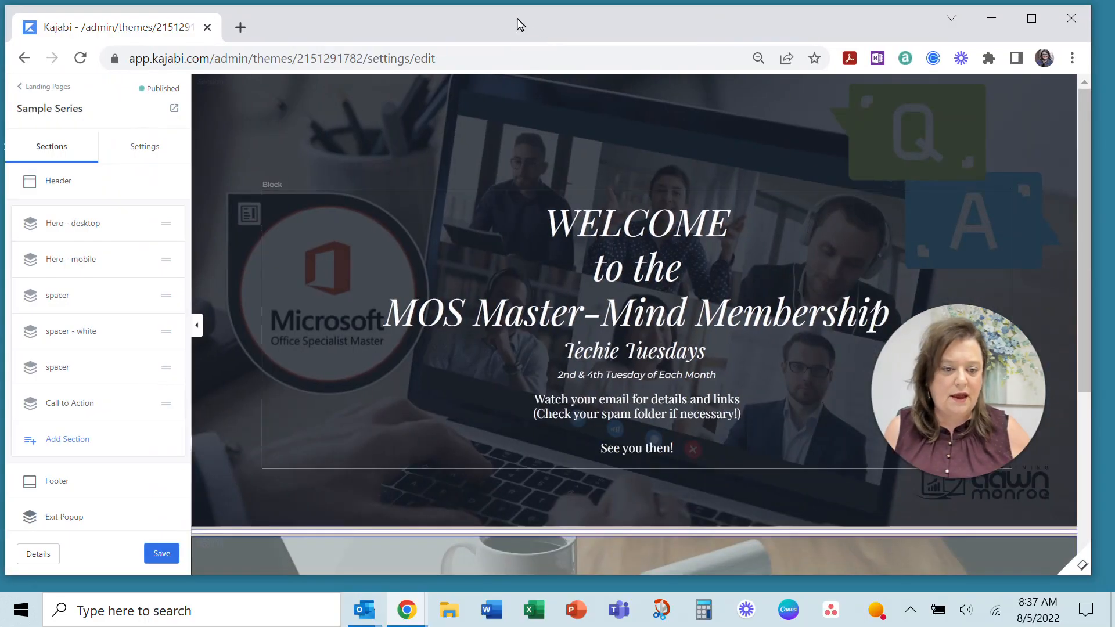
{"action": "left_click", "coordinate": [1030, 22]}
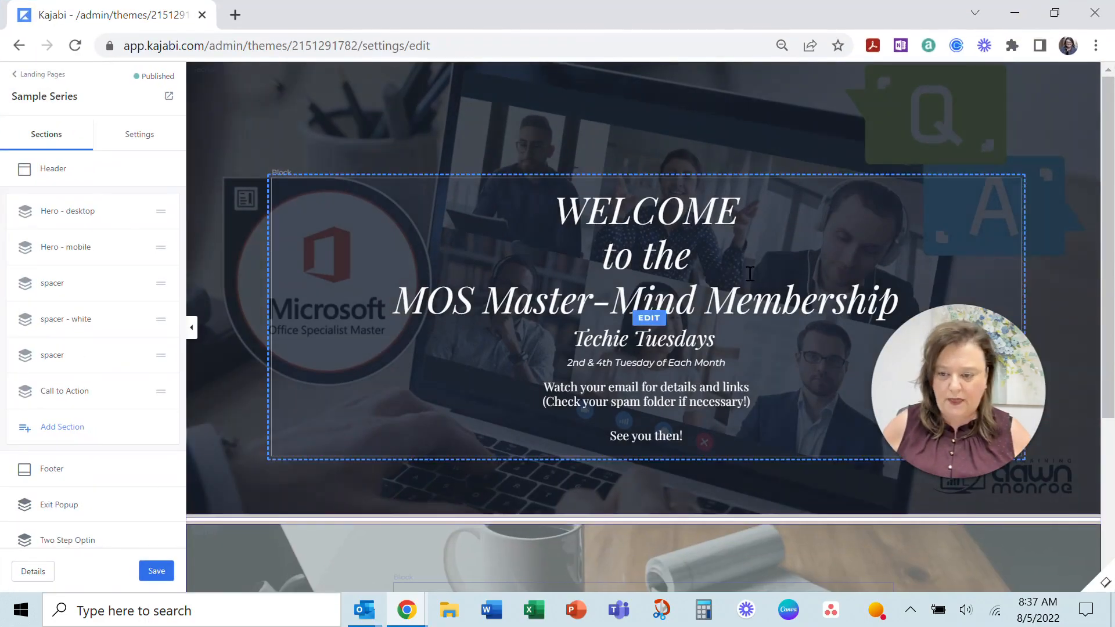
{"action": "scroll", "coordinate": [718, 250], "scroll_direction": "down", "scroll_amount": 3}
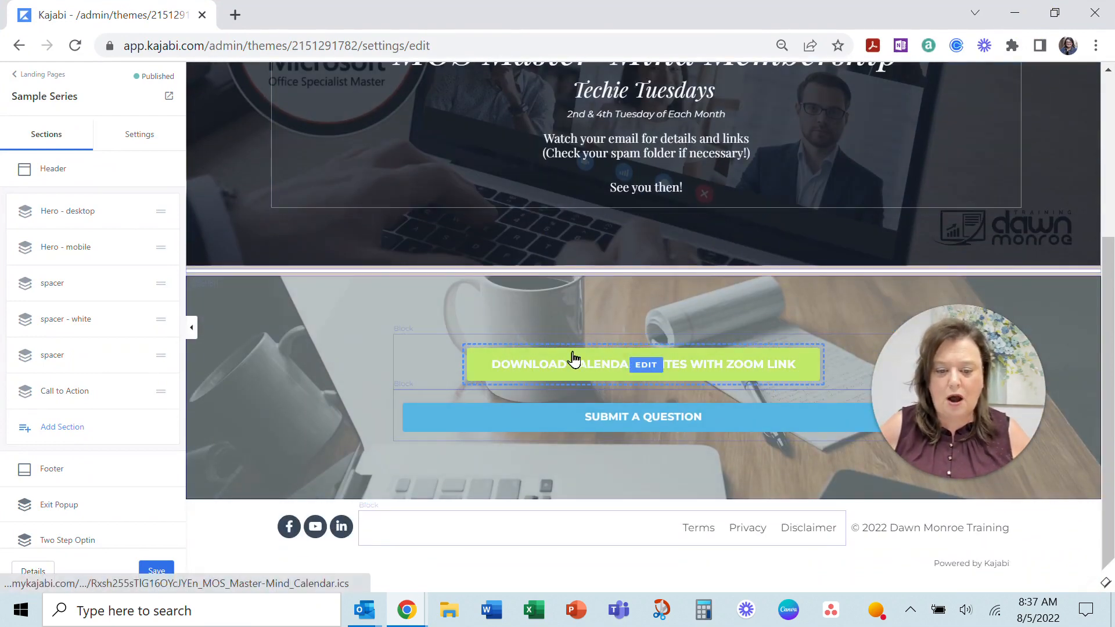
{"action": "left_click", "coordinate": [569, 363]}
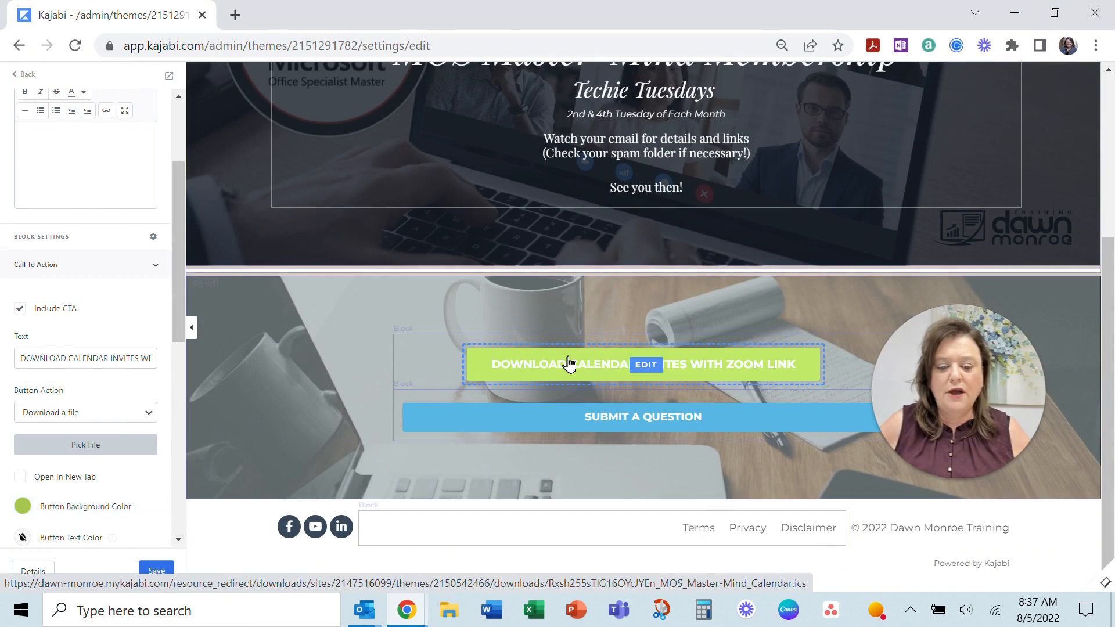
{"action": "scroll", "coordinate": [913, 196], "scroll_direction": "up", "scroll_amount": 4}
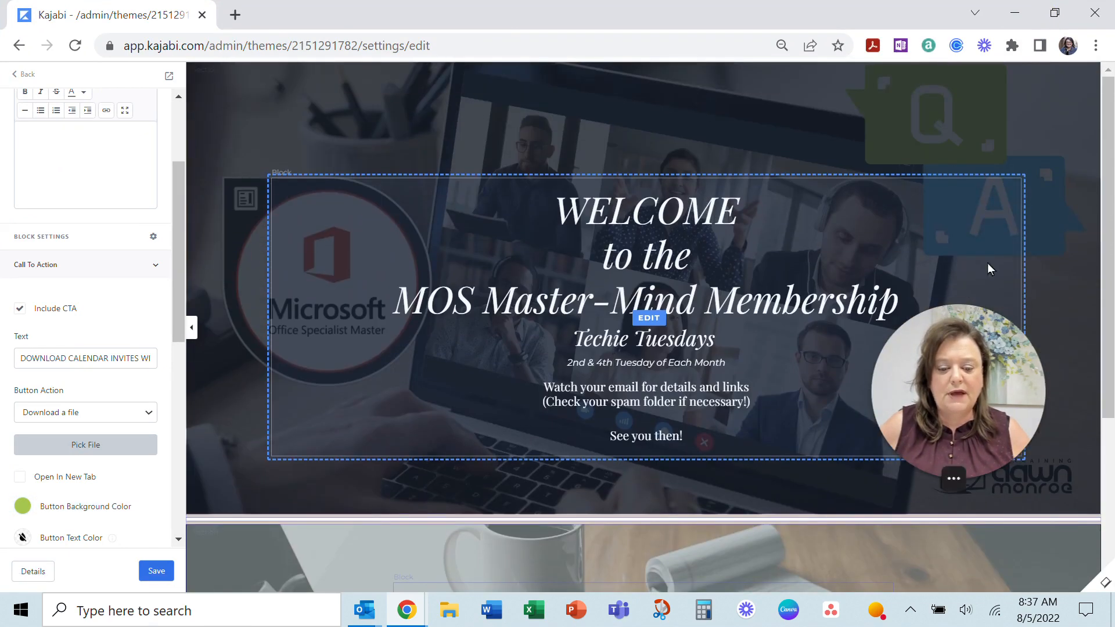
{"action": "scroll", "coordinate": [781, 284], "scroll_direction": "down", "scroll_amount": 3}
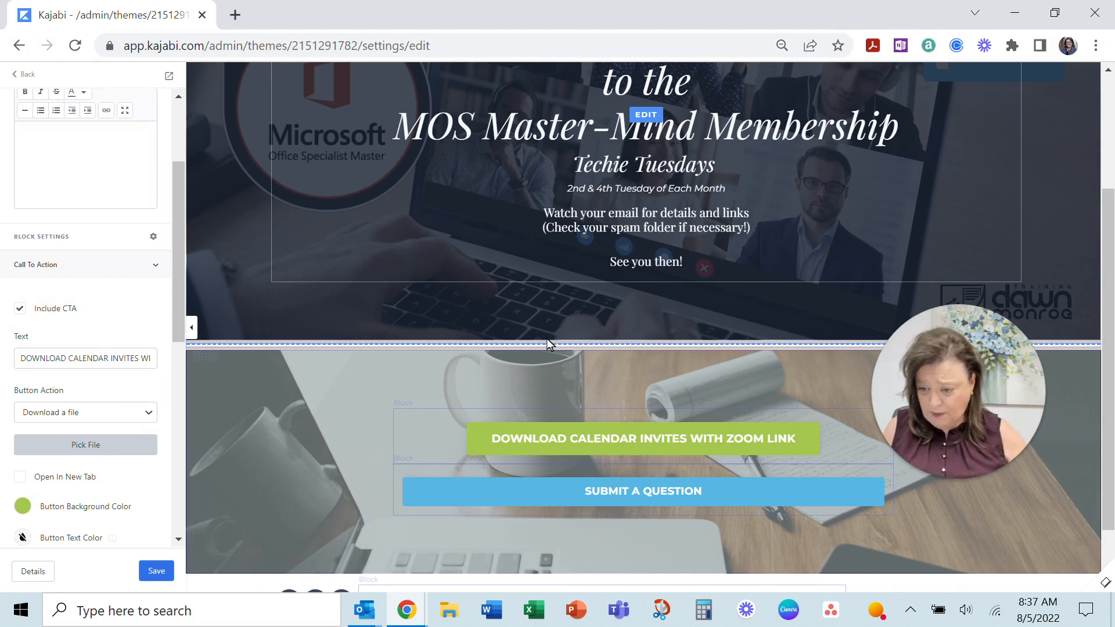
{"action": "scroll", "coordinate": [133, 412], "scroll_direction": "down", "scroll_amount": 2}
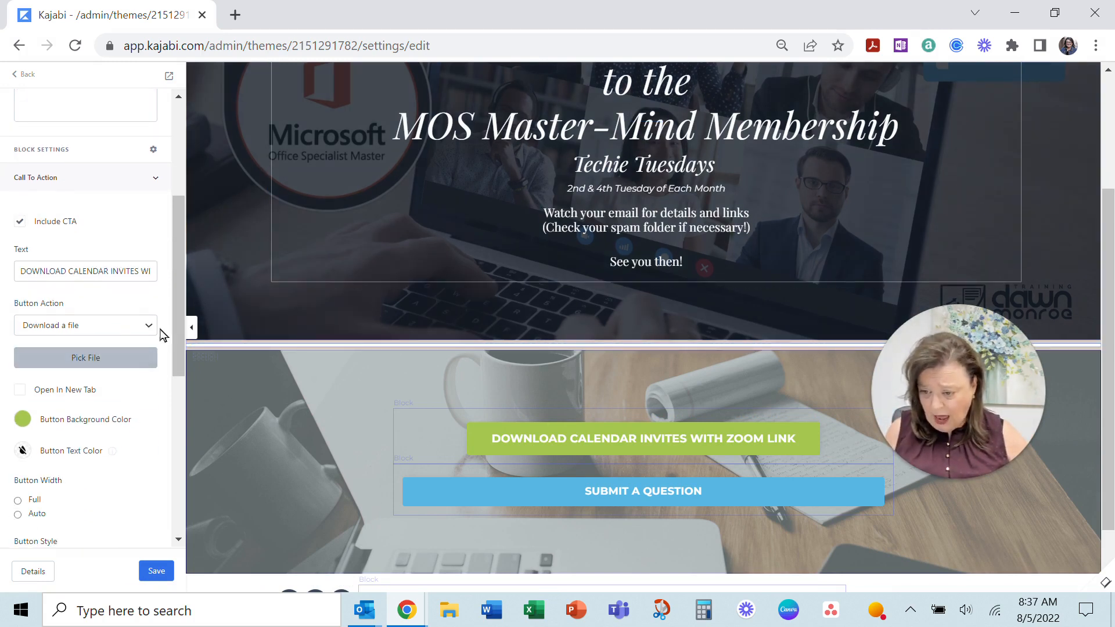
- Set the button action to Download a file, upload Sample Web Series Calendar from the Desktop, and save the page
{"action": "left_click", "coordinate": [151, 327]}
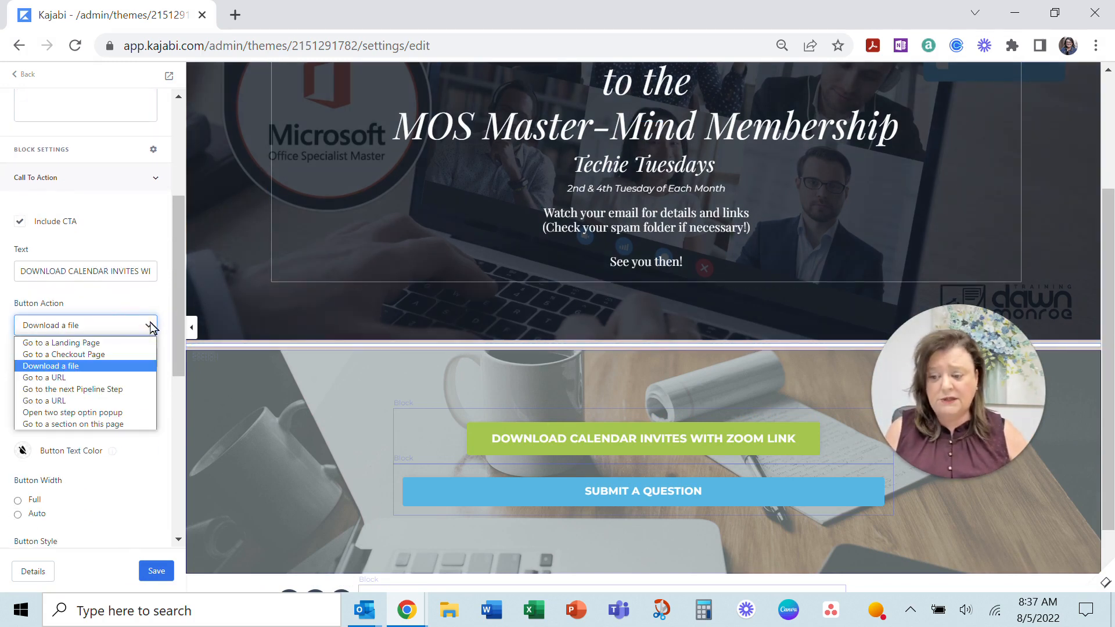
{"action": "left_click", "coordinate": [123, 370]}
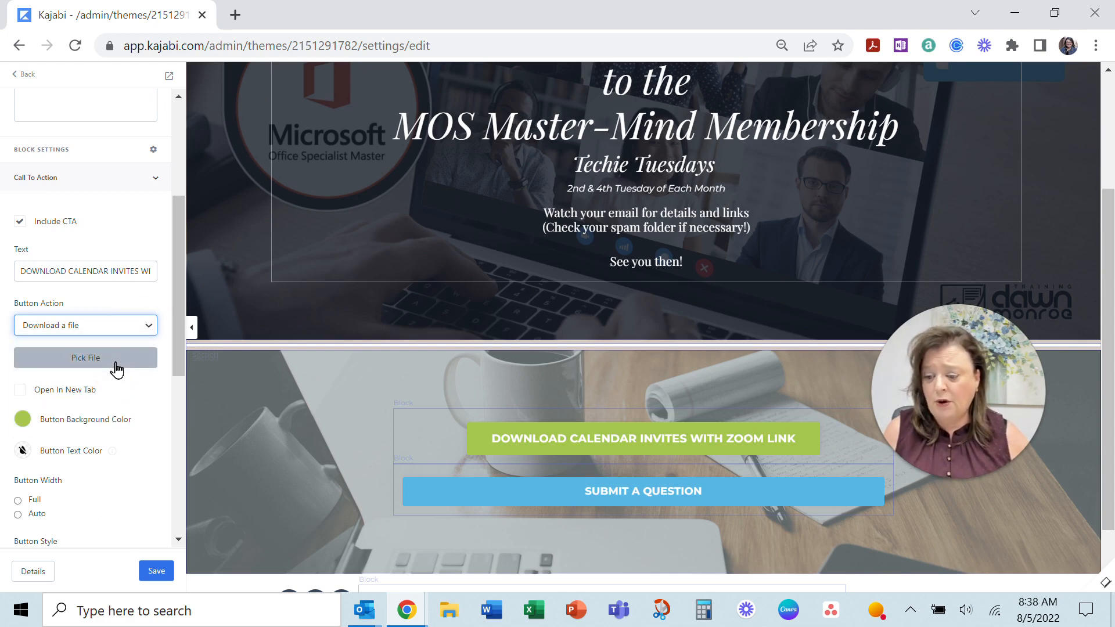
{"action": "left_click", "coordinate": [119, 365]}
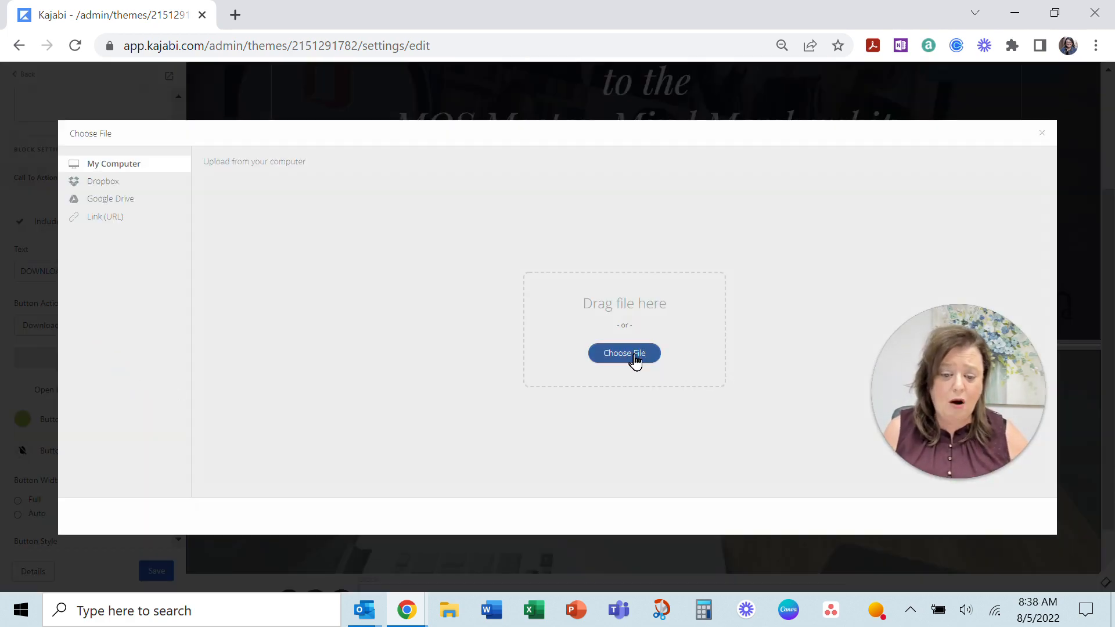
{"action": "left_click", "coordinate": [634, 359]}
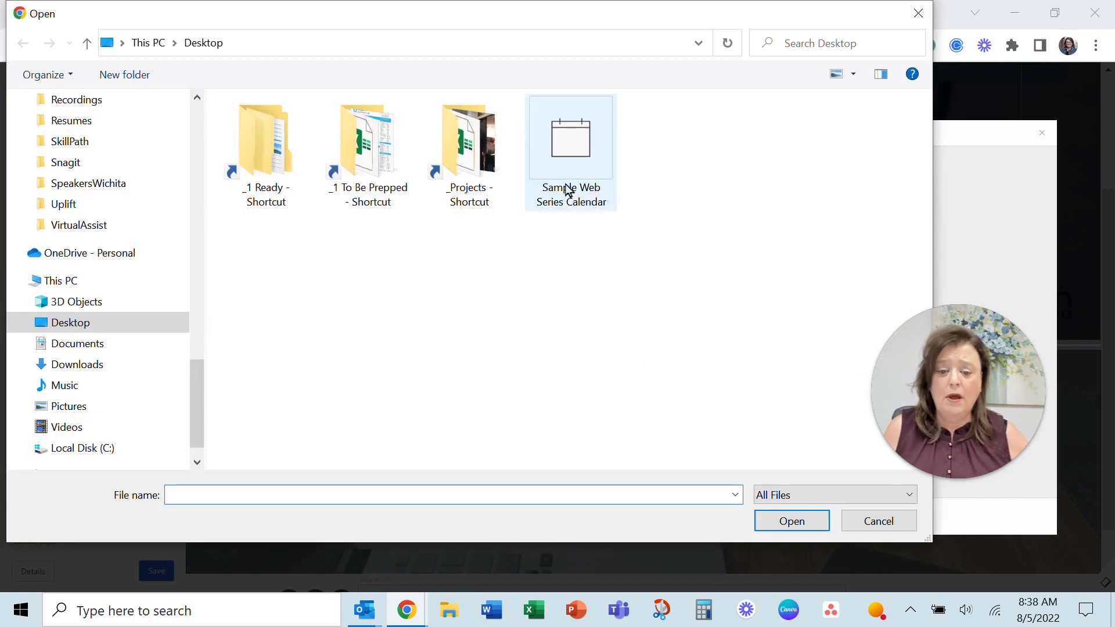
{"action": "left_click", "coordinate": [566, 154]}
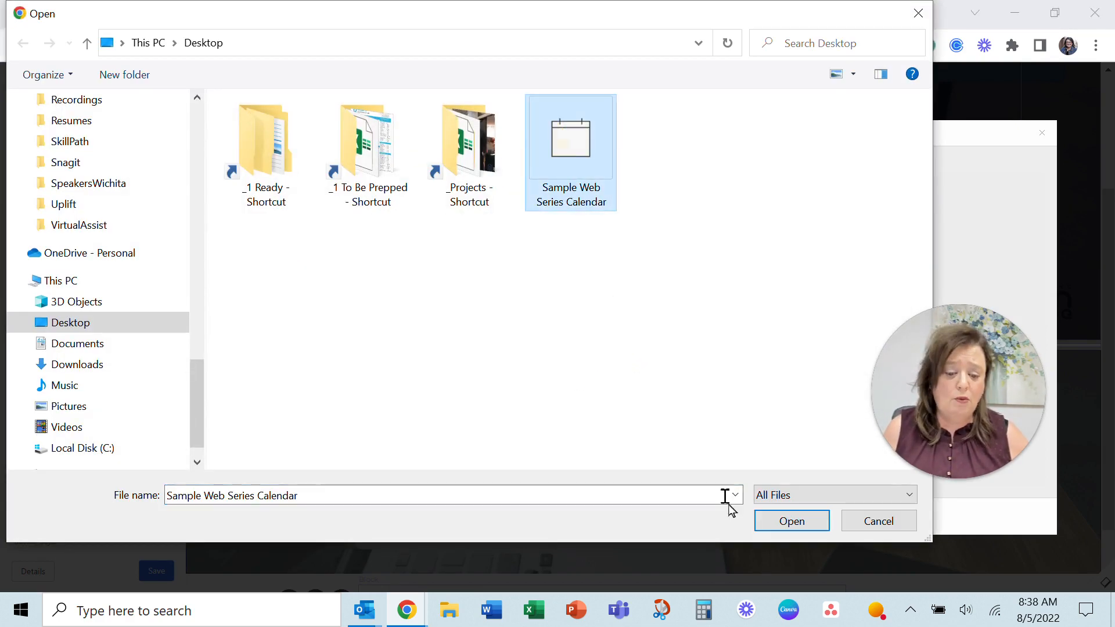
{"action": "left_click", "coordinate": [783, 527]}
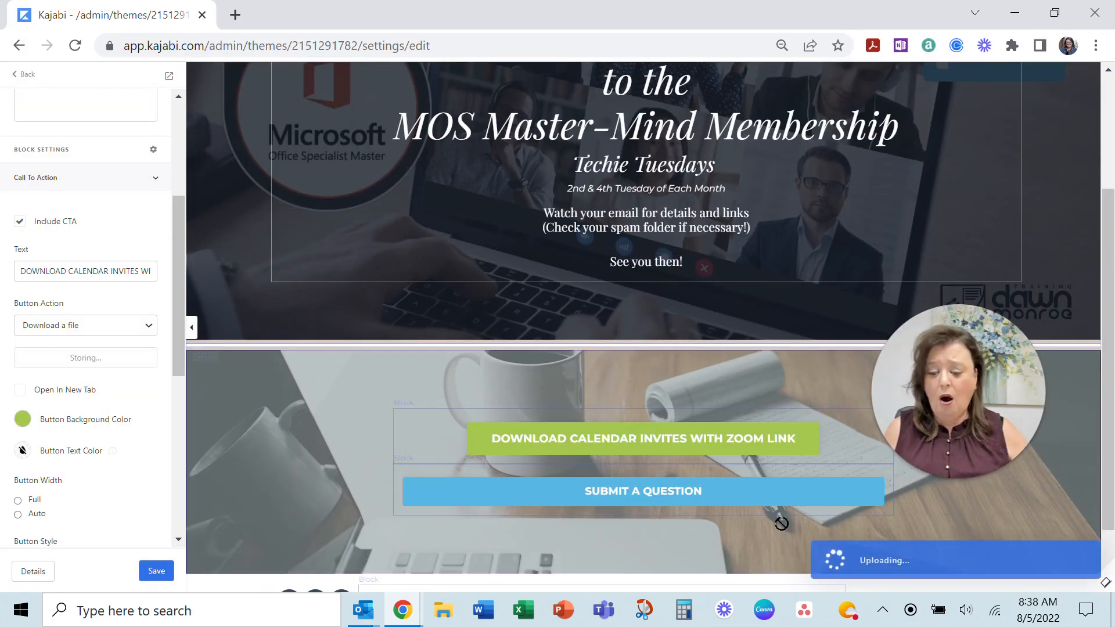
{"action": "left_click", "coordinate": [156, 572]}
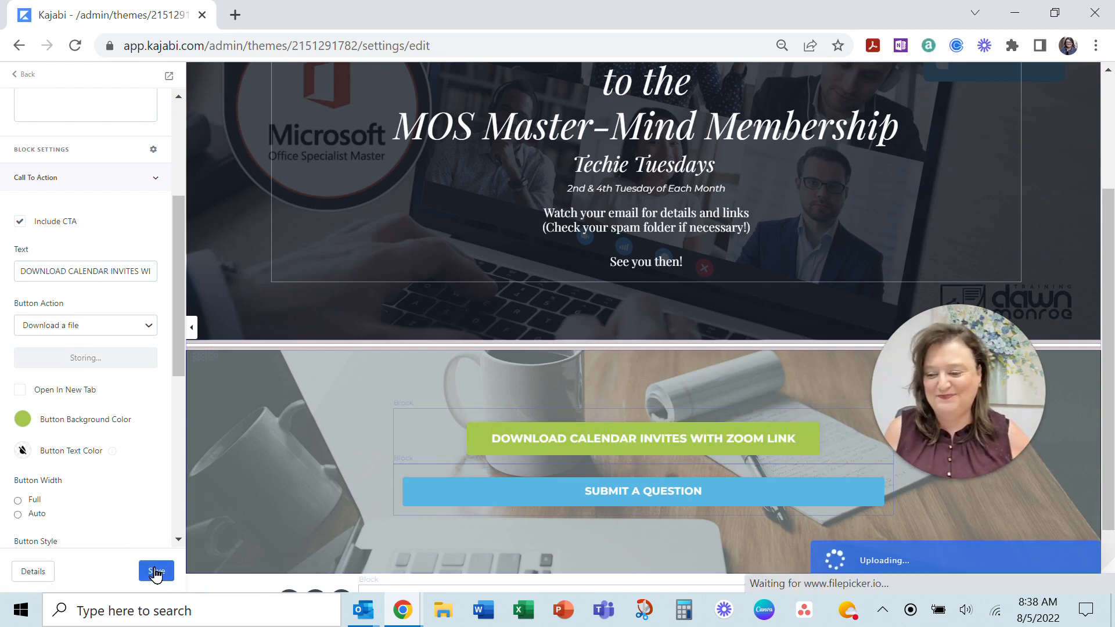
- Preview the Sample Series page and download the calendar file through its Download Calendar Invites with Zoom Link button
{"action": "scroll", "coordinate": [109, 178], "scroll_direction": "up", "scroll_amount": 4}
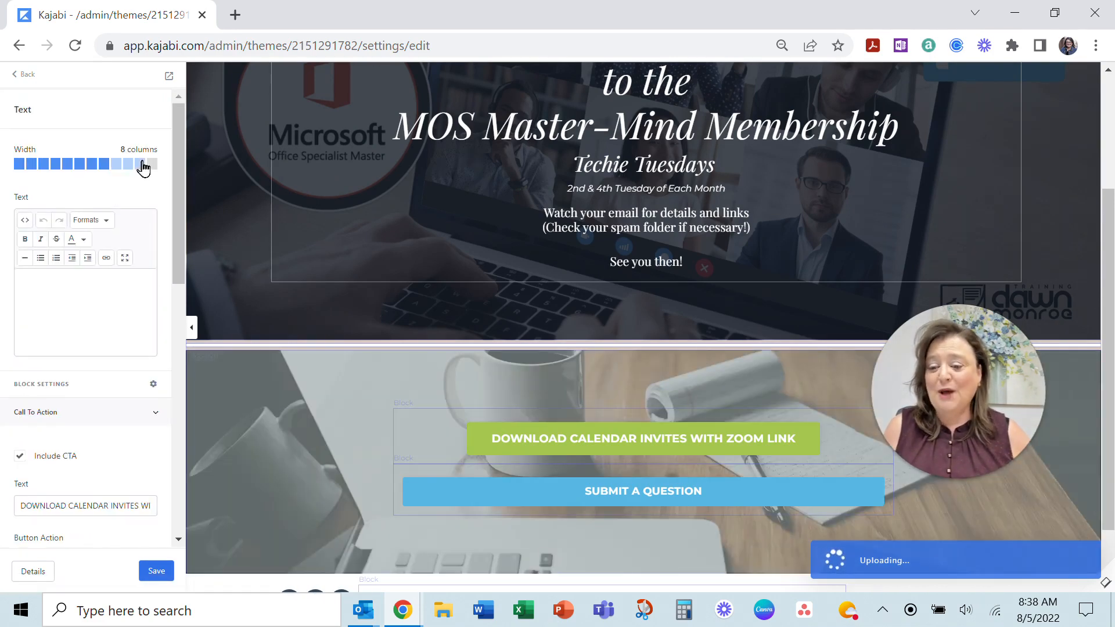
{"action": "left_click", "coordinate": [170, 77]}
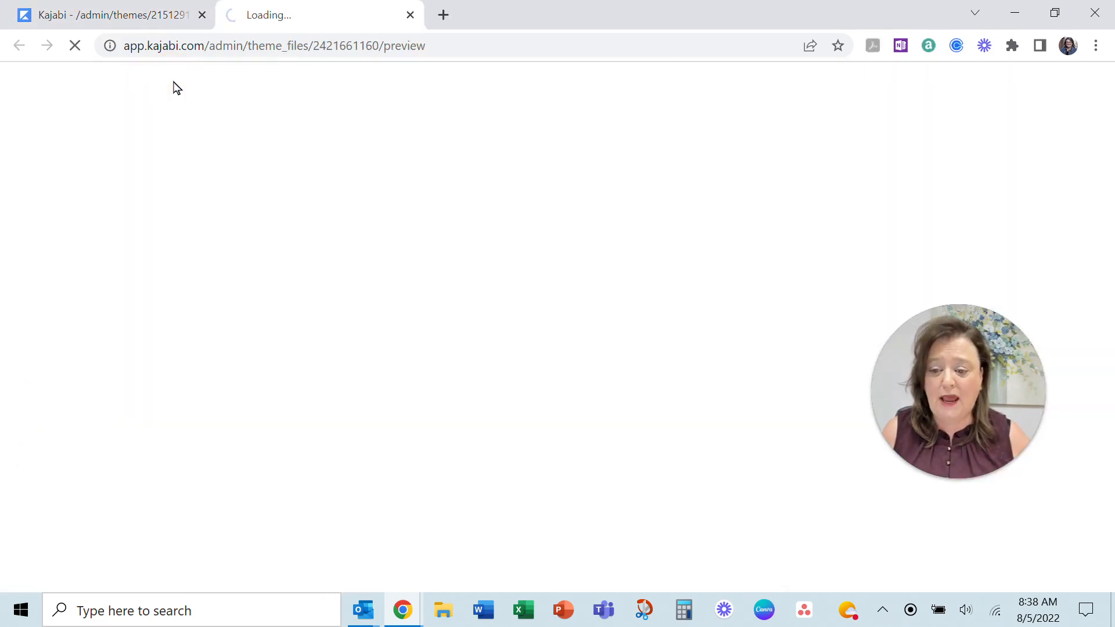
{"action": "scroll", "coordinate": [560, 239], "scroll_direction": "down", "scroll_amount": 5}
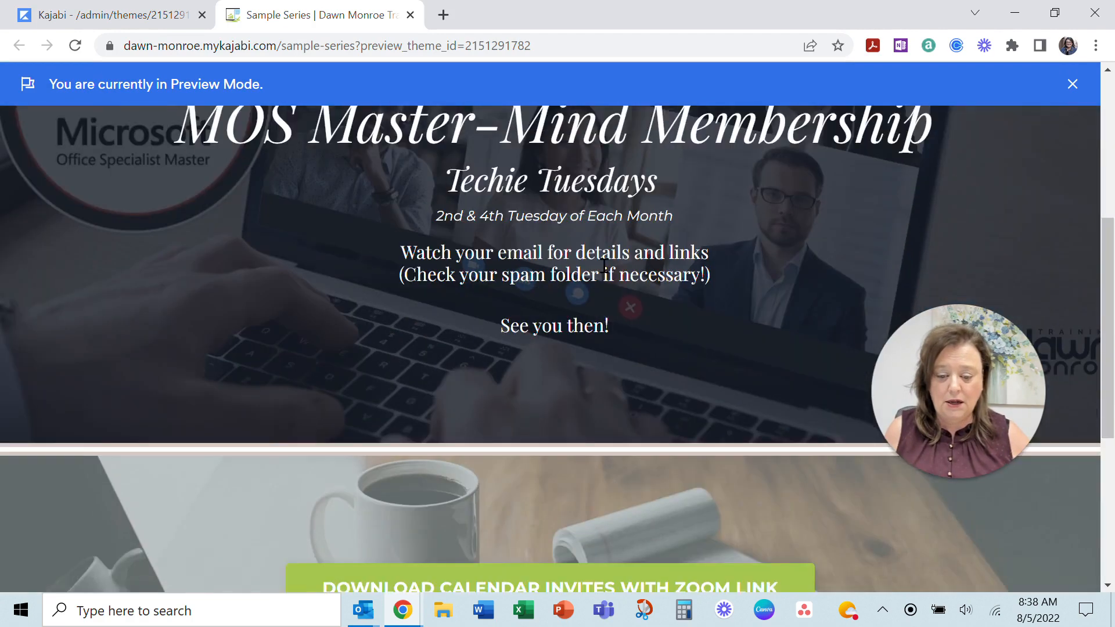
{"action": "scroll", "coordinate": [603, 265], "scroll_direction": "down", "scroll_amount": 5}
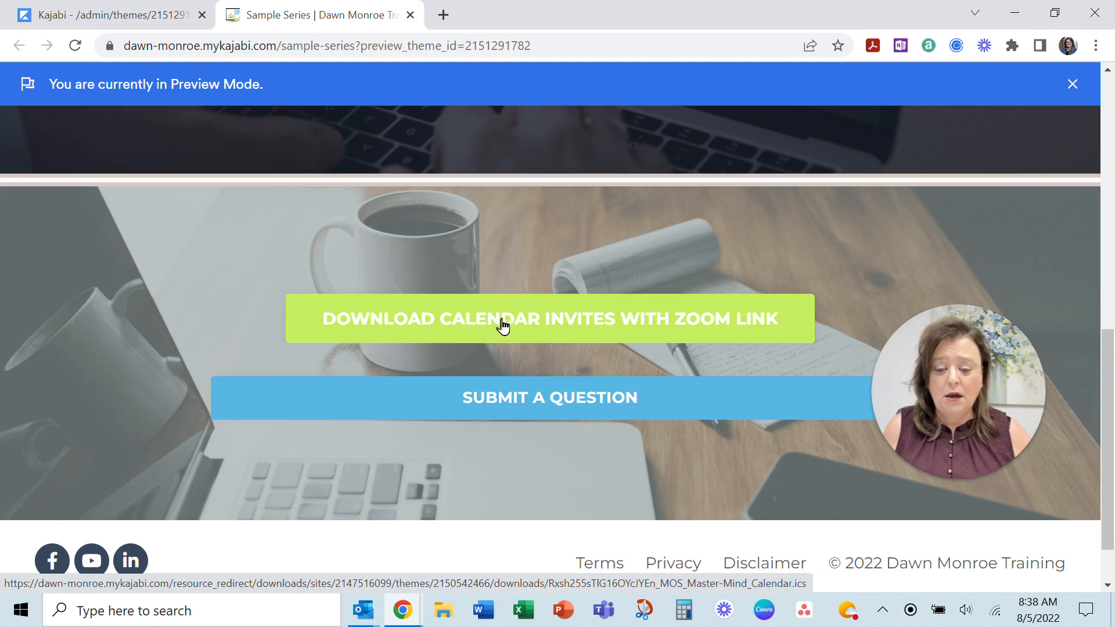
{"action": "left_click", "coordinate": [503, 325]}
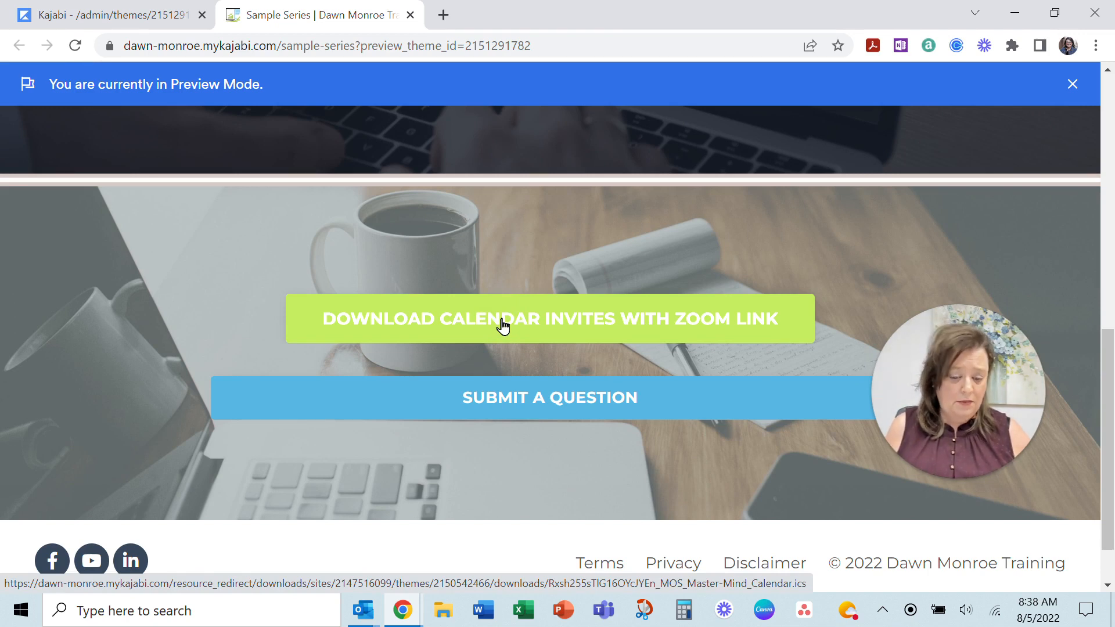
- Switch to Outlook and open the downloaded MOS Master-Mind calendar as a new calendar instead of replacing the existing one
{"action": "mouse_move", "coordinate": [365, 620]}
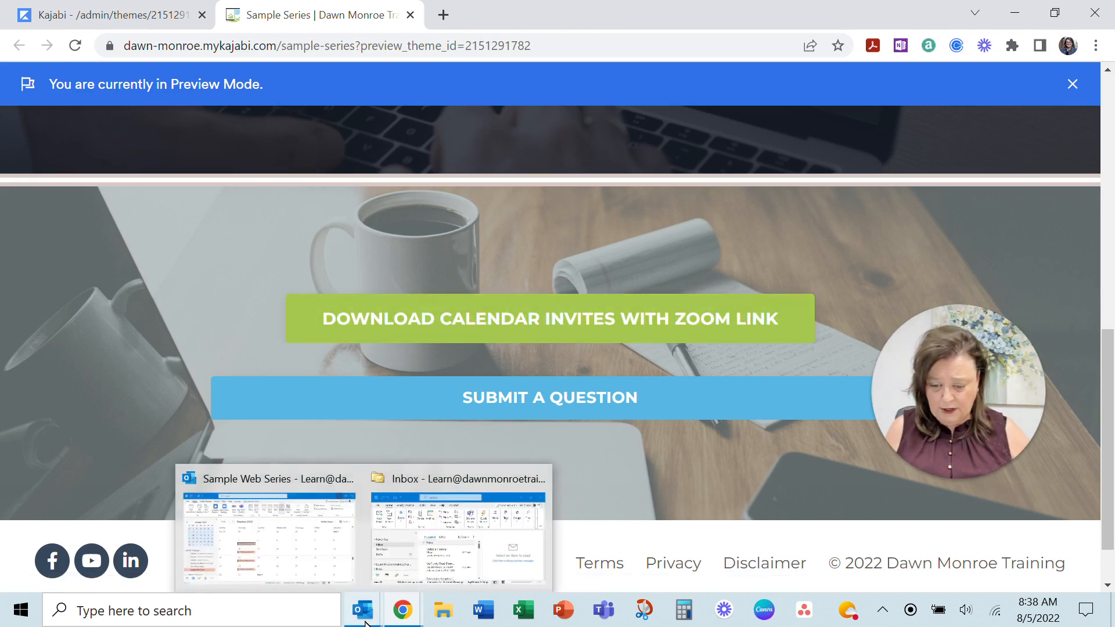
{"action": "left_click", "coordinate": [336, 567]}
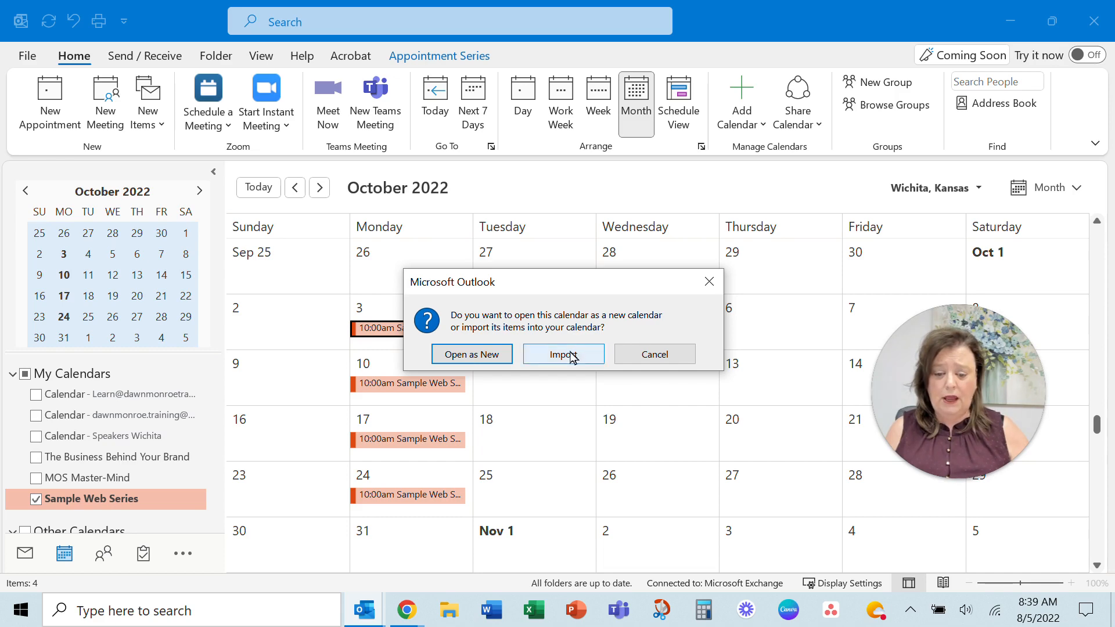
{"action": "left_click", "coordinate": [480, 360]}
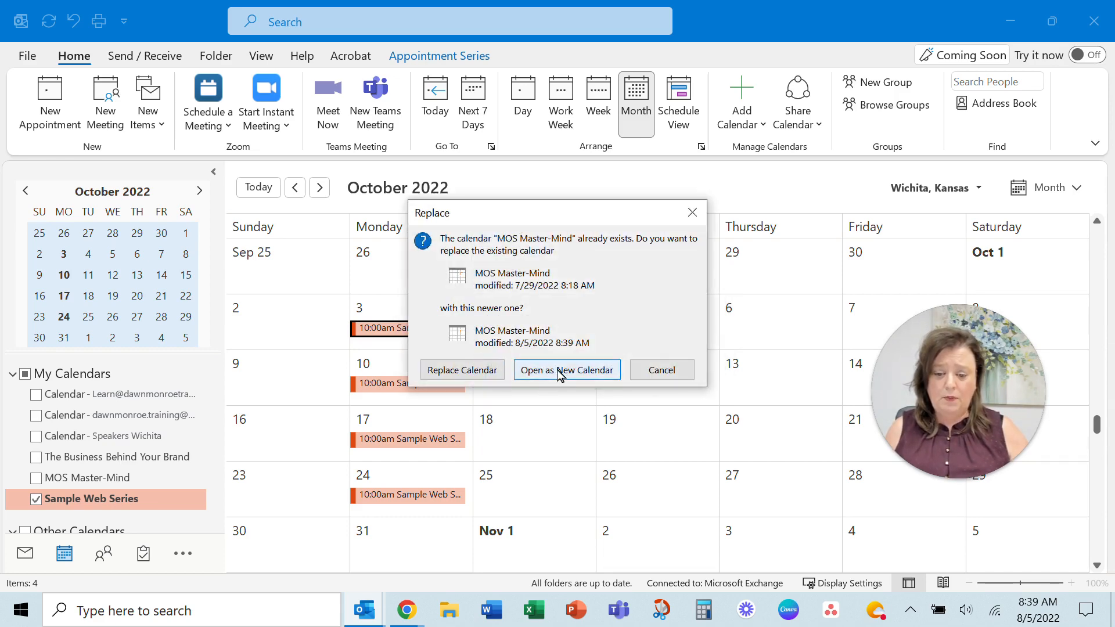
{"action": "left_click", "coordinate": [557, 371]}
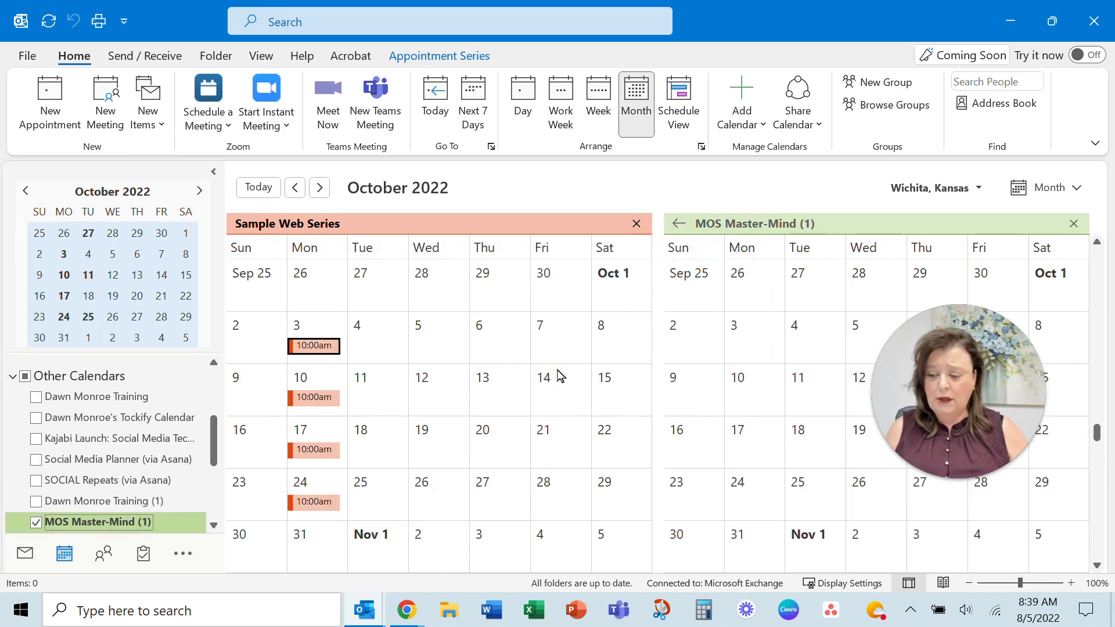
- Switch back to the Kajabi page editor in Chrome and save the Sample Series landing page
{"action": "mouse_move", "coordinate": [100, 554]}
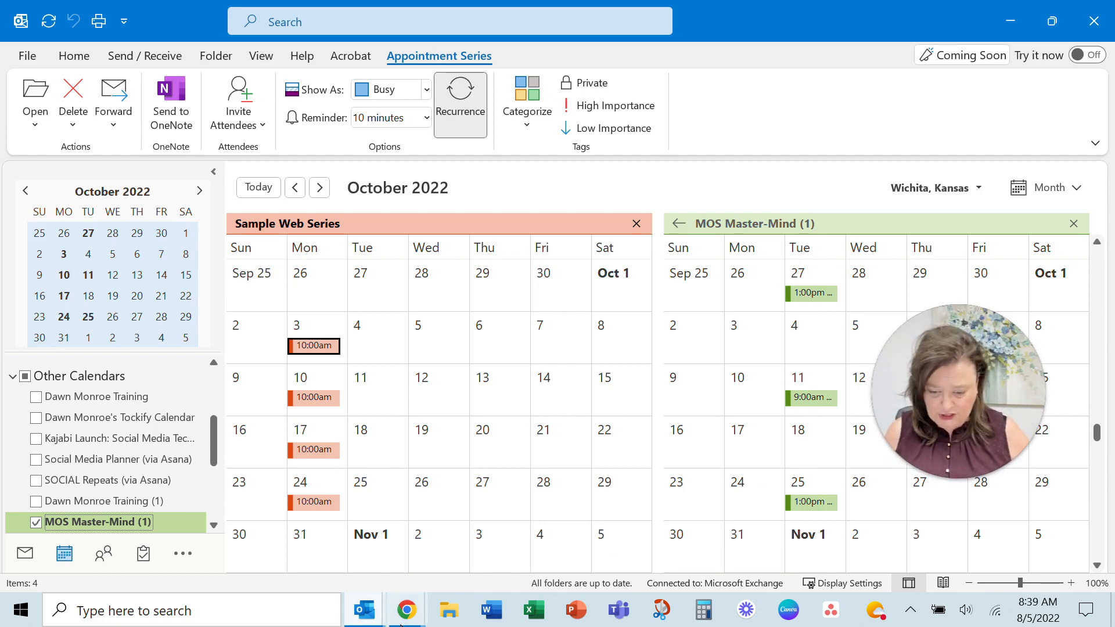
{"action": "mouse_move", "coordinate": [409, 607]}
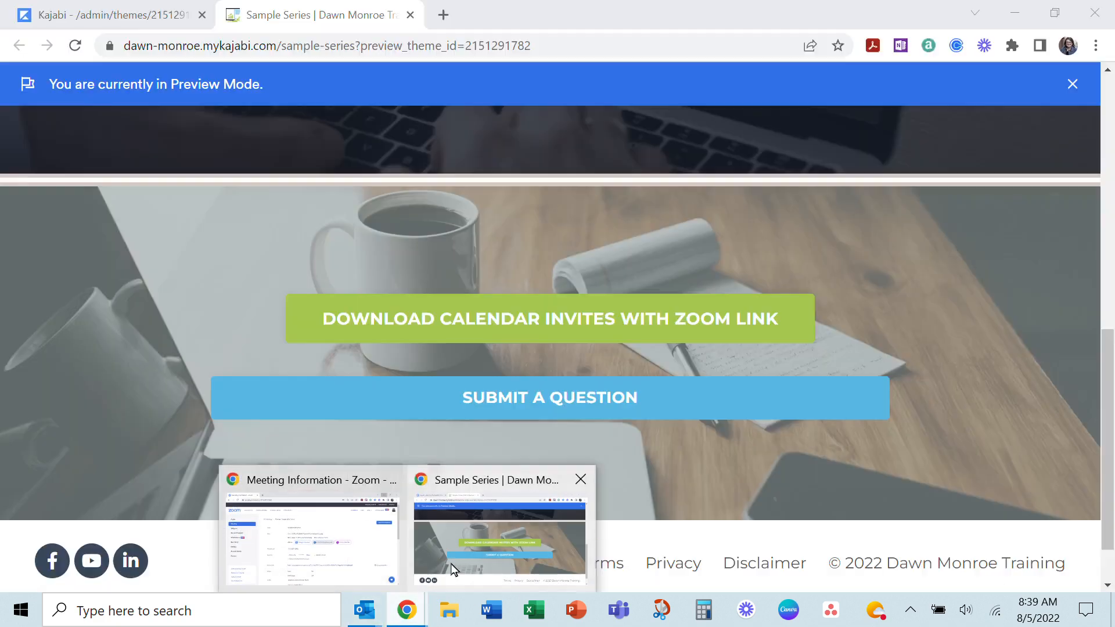
{"action": "left_click", "coordinate": [458, 545]}
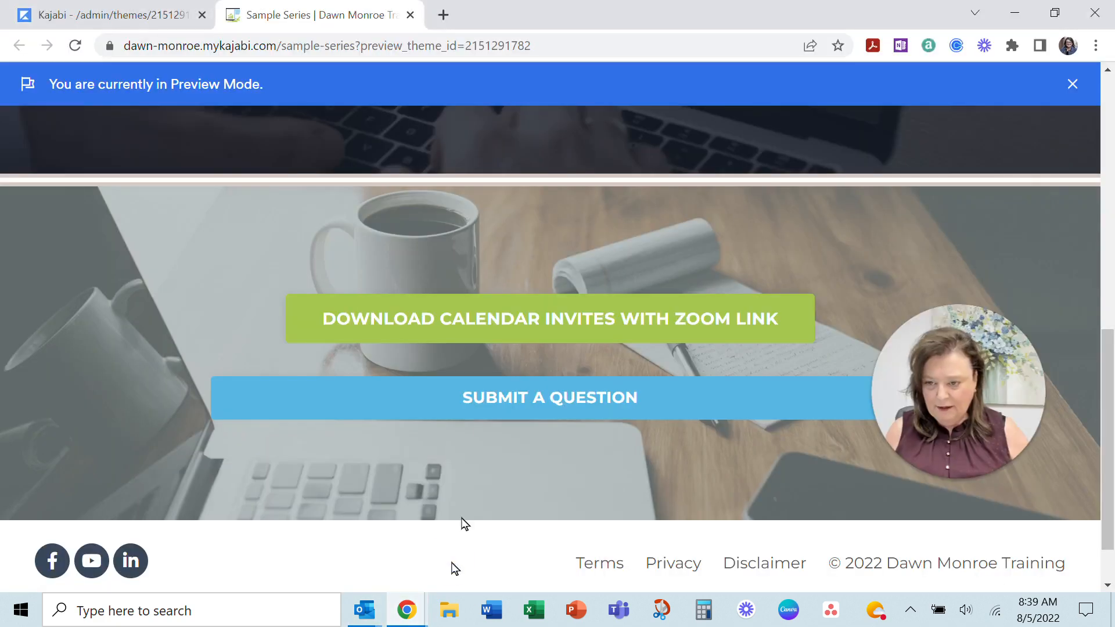
{"action": "left_click", "coordinate": [83, 16]}
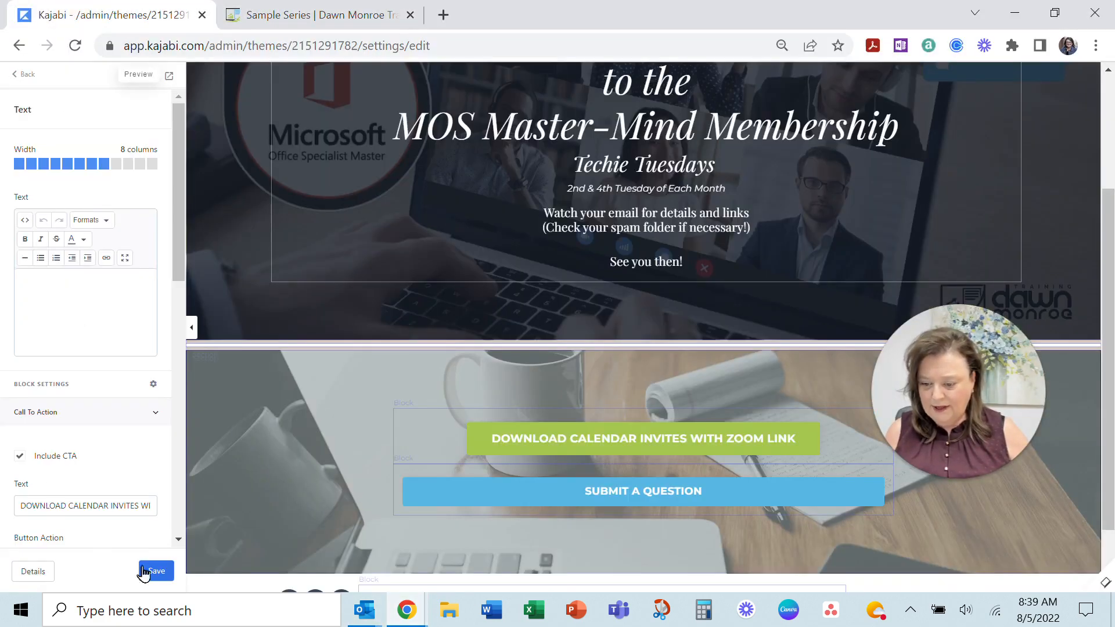
{"action": "left_click", "coordinate": [161, 575]}
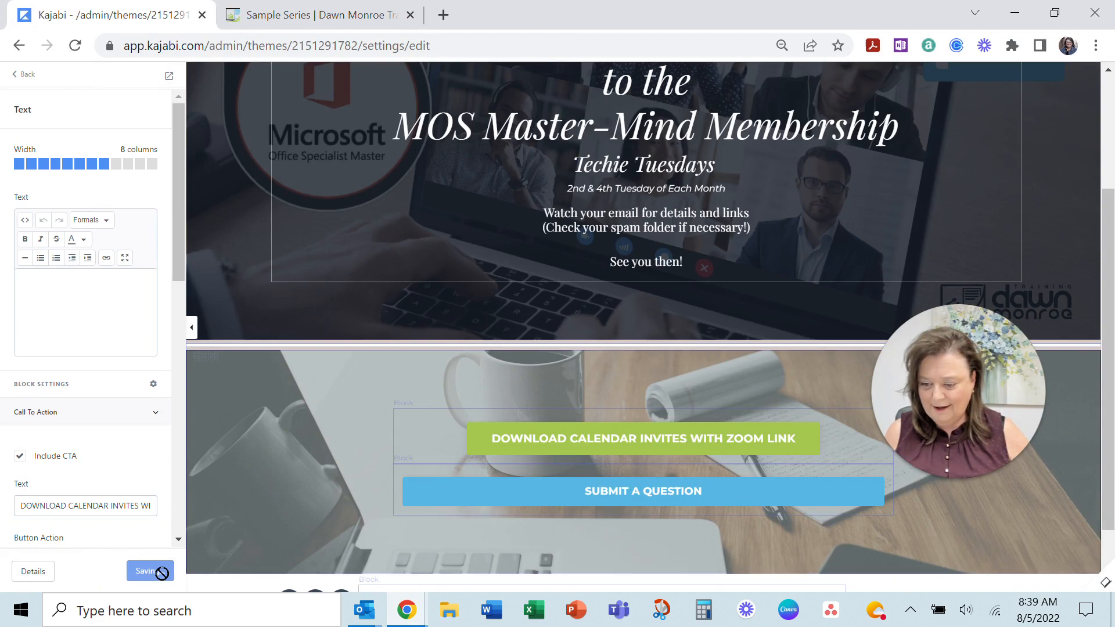
- Upload Sample Web Series Calendar from the Desktop again as the button's download file, save the page, and return to the Call to Action section
{"action": "scroll", "coordinate": [125, 485], "scroll_direction": "down", "scroll_amount": 5}
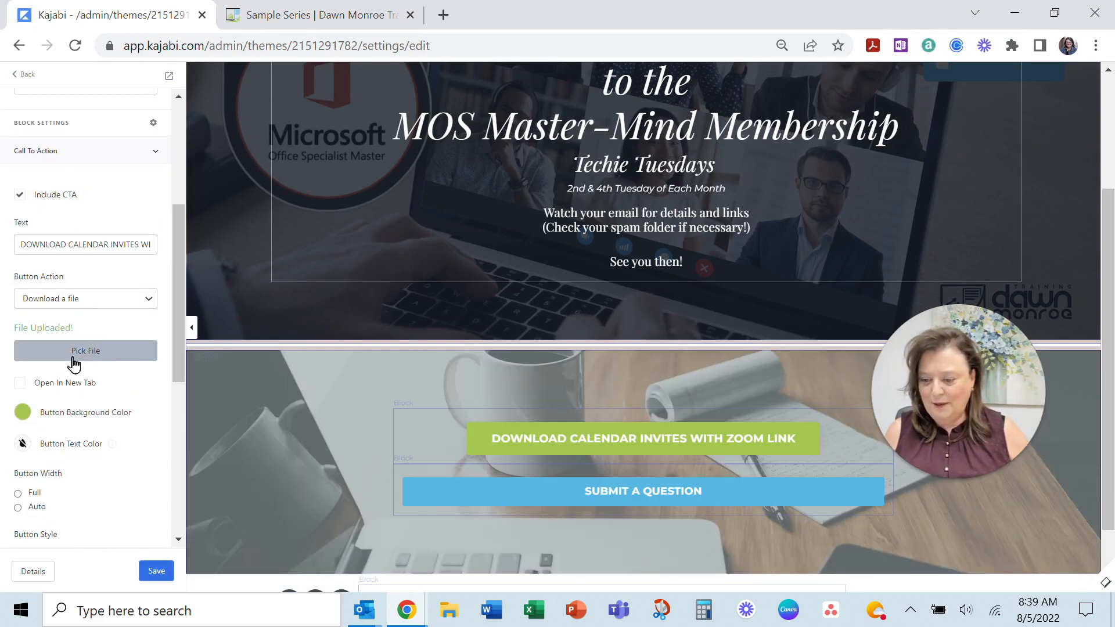
{"action": "left_click", "coordinate": [102, 353]}
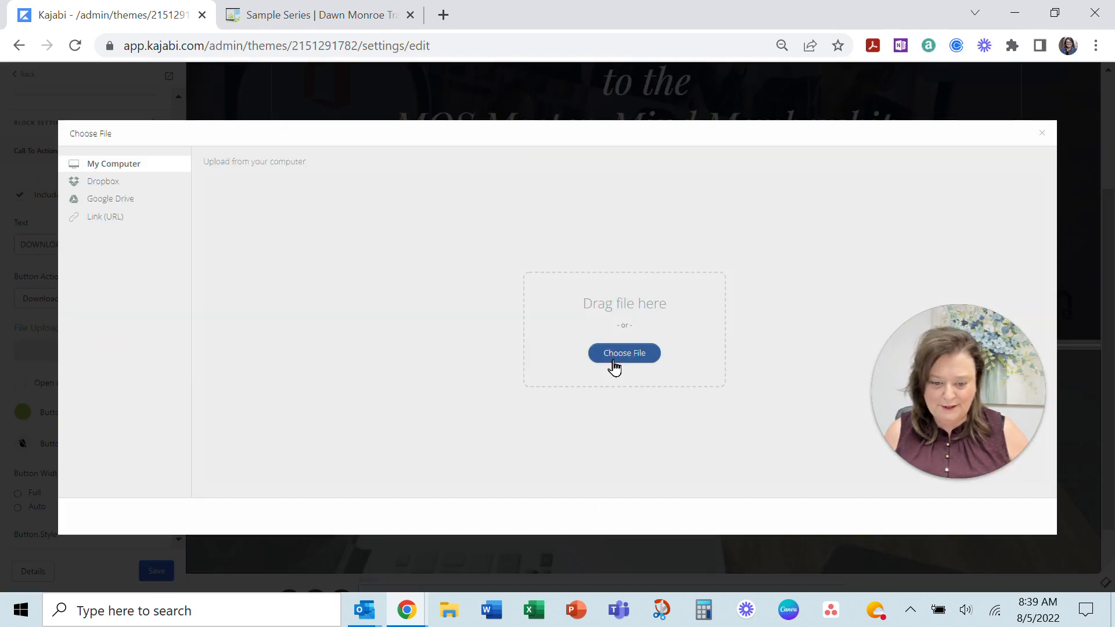
{"action": "left_click", "coordinate": [618, 357]}
{"action": "left_click", "coordinate": [584, 166]}
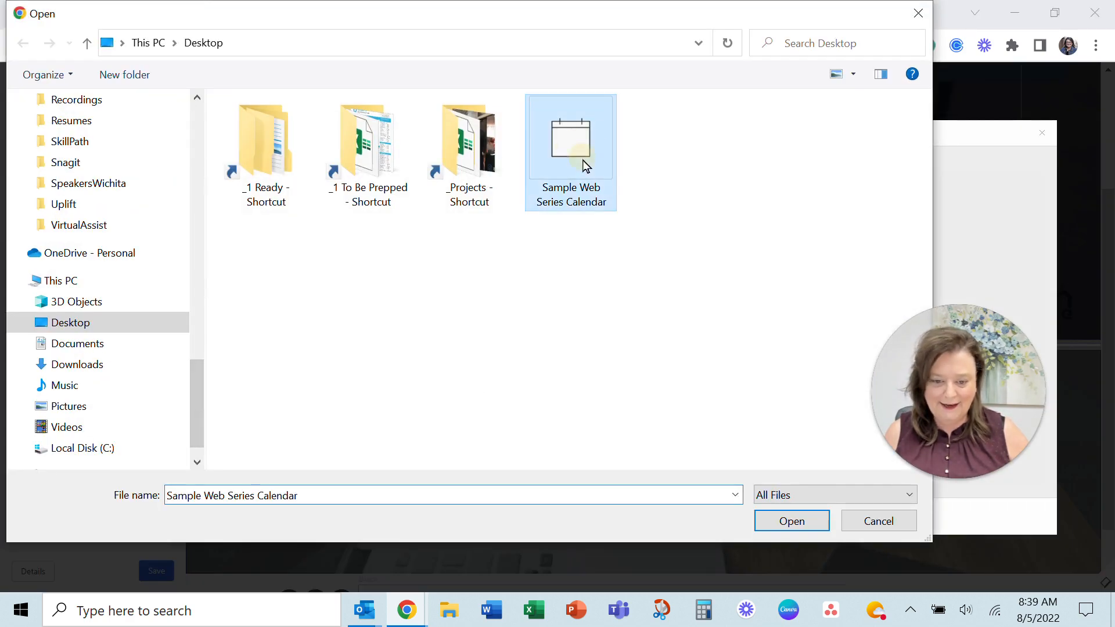
{"action": "left_click", "coordinate": [779, 532]}
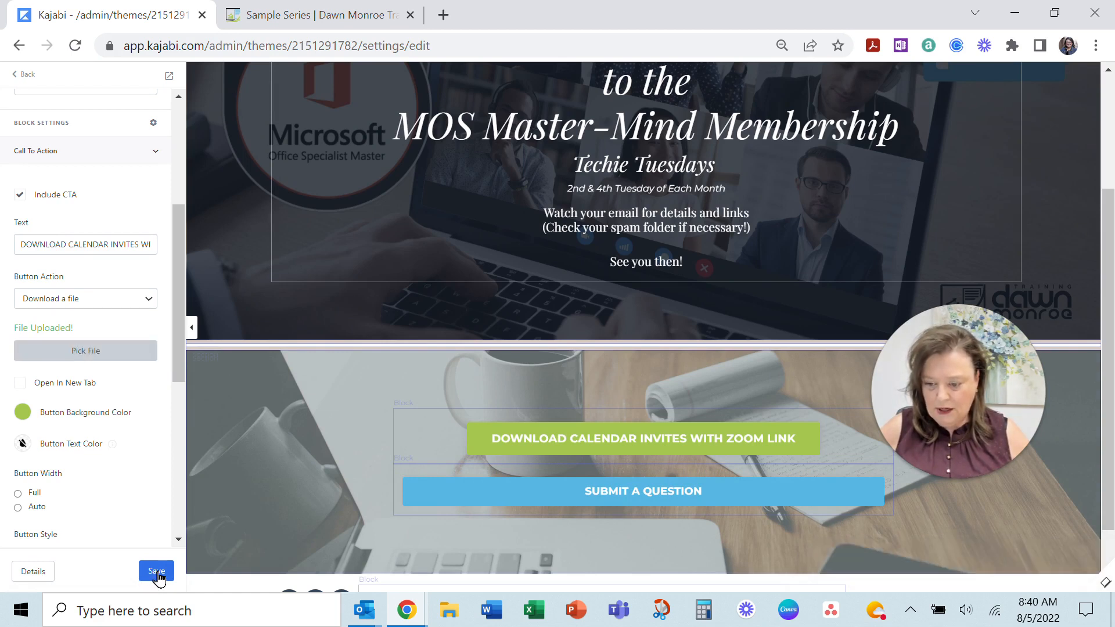
{"action": "left_click", "coordinate": [157, 573]}
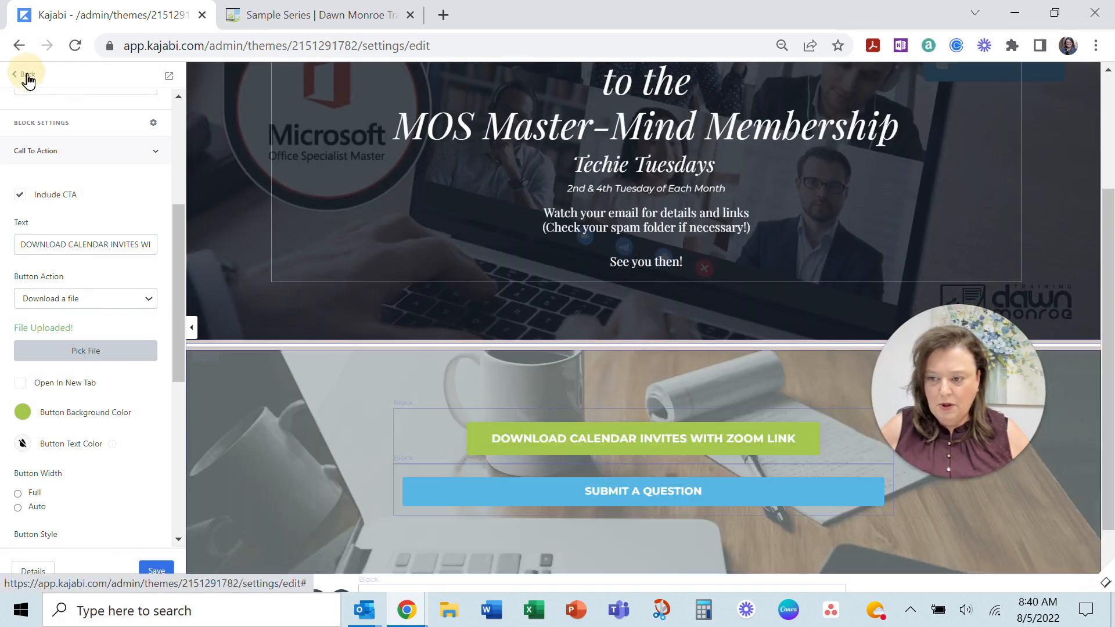
{"action": "left_click", "coordinate": [26, 78]}
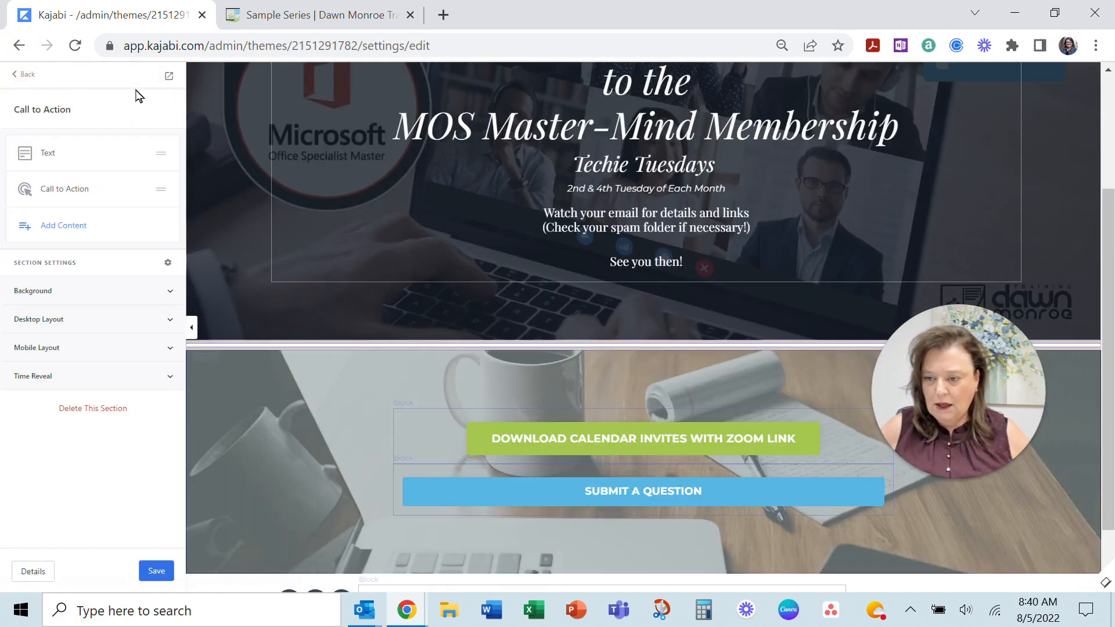
- Preview the Sample Series page again, reload it, and download the calendar file through Download Calendar Invites with Zoom Link
{"action": "left_click", "coordinate": [169, 80]}
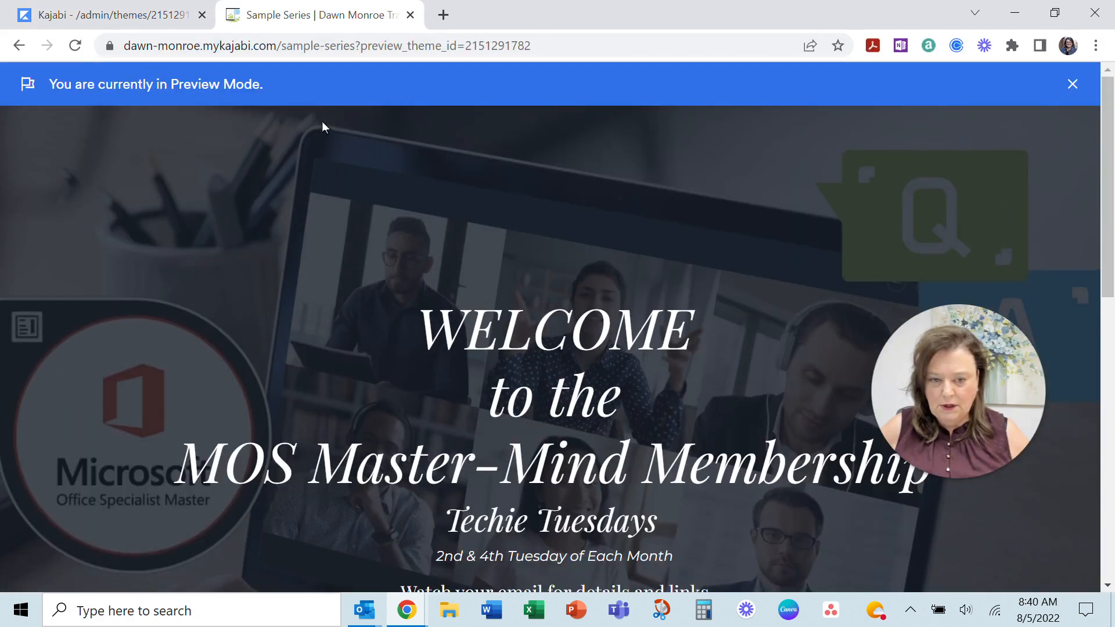
{"action": "left_click", "coordinate": [75, 45]}
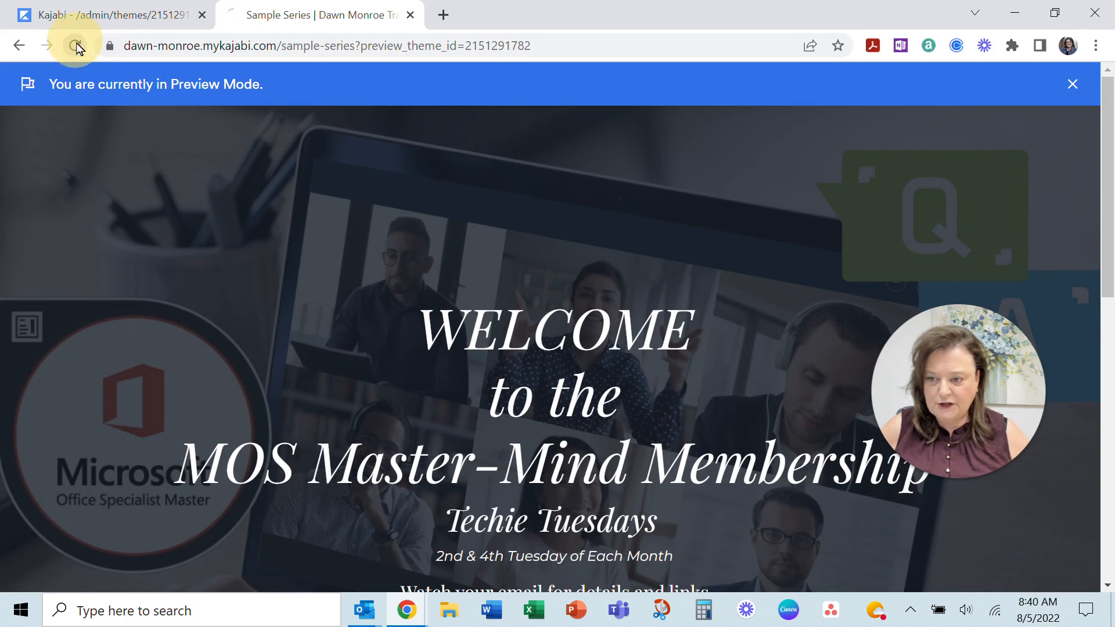
{"action": "scroll", "coordinate": [411, 278], "scroll_direction": "down", "scroll_amount": 8}
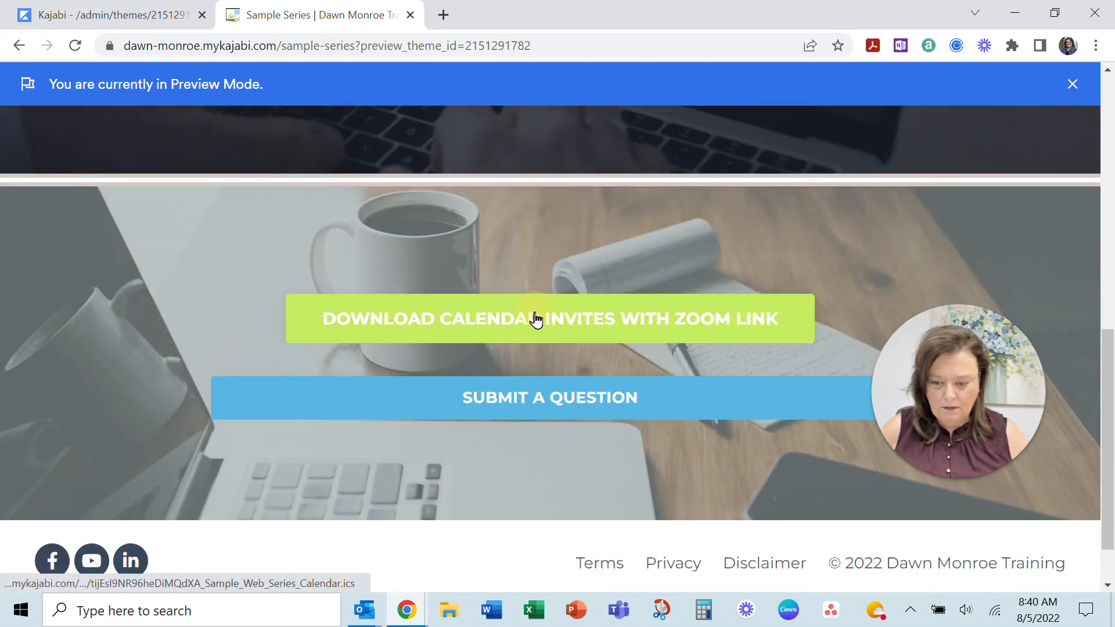
{"action": "left_click", "coordinate": [535, 320]}
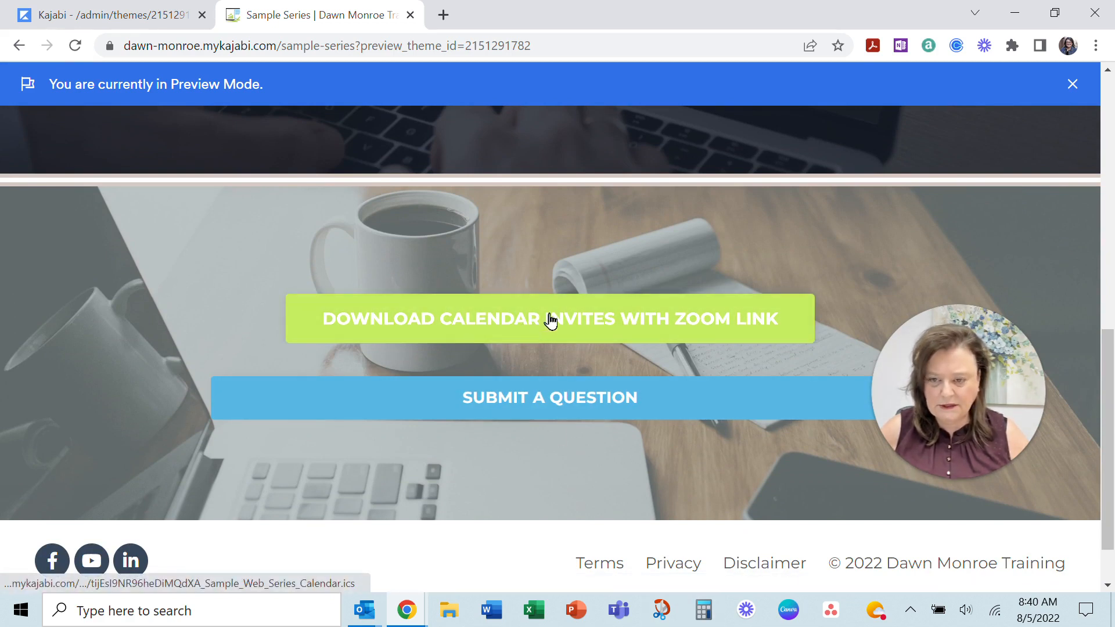
- Switch to Outlook, open the downloaded Sample Web Series calendar as a new calendar, and close the MOS Master-Mind (1) calendar view
{"action": "left_click", "coordinate": [364, 610]}
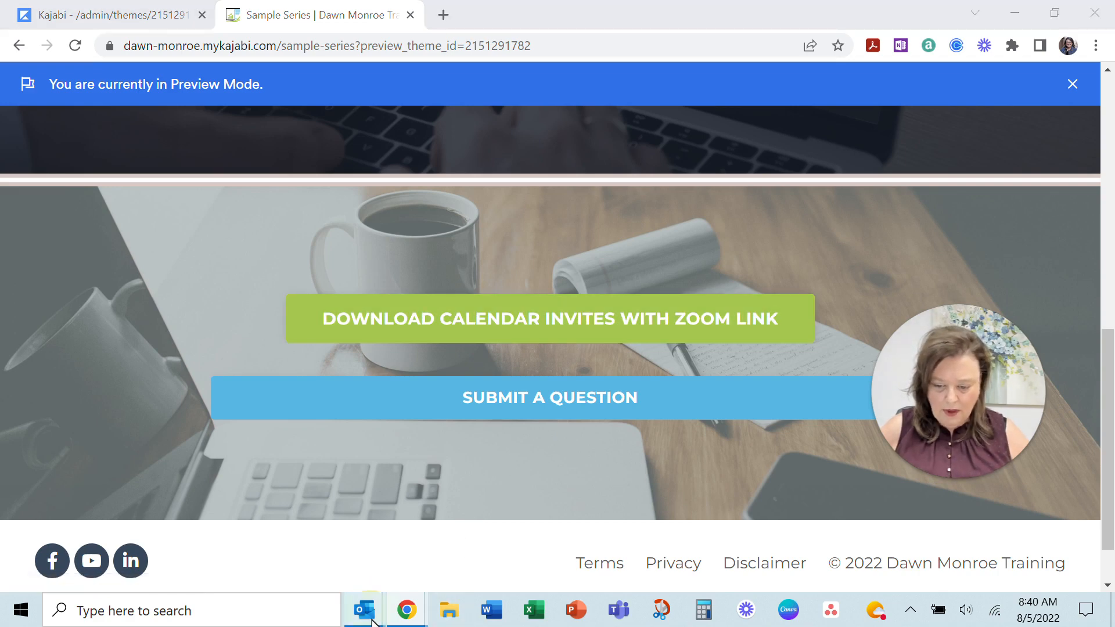
{"action": "left_click", "coordinate": [348, 578]}
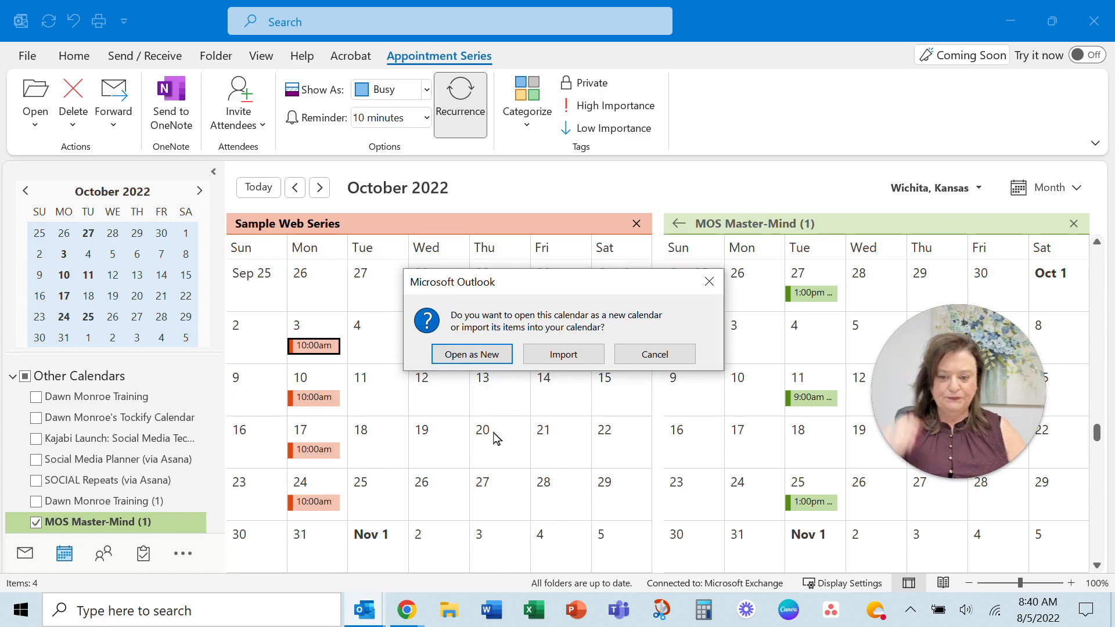
{"action": "left_click", "coordinate": [497, 366]}
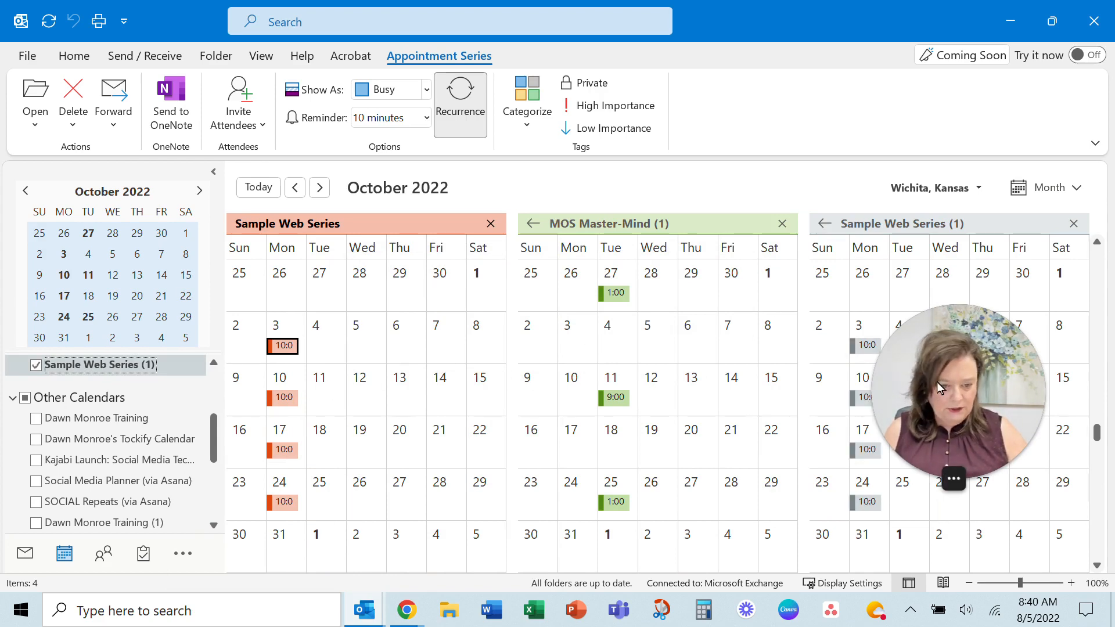
{"action": "left_click_drag", "start_coordinate": [943, 366], "coordinate": [996, 144]}
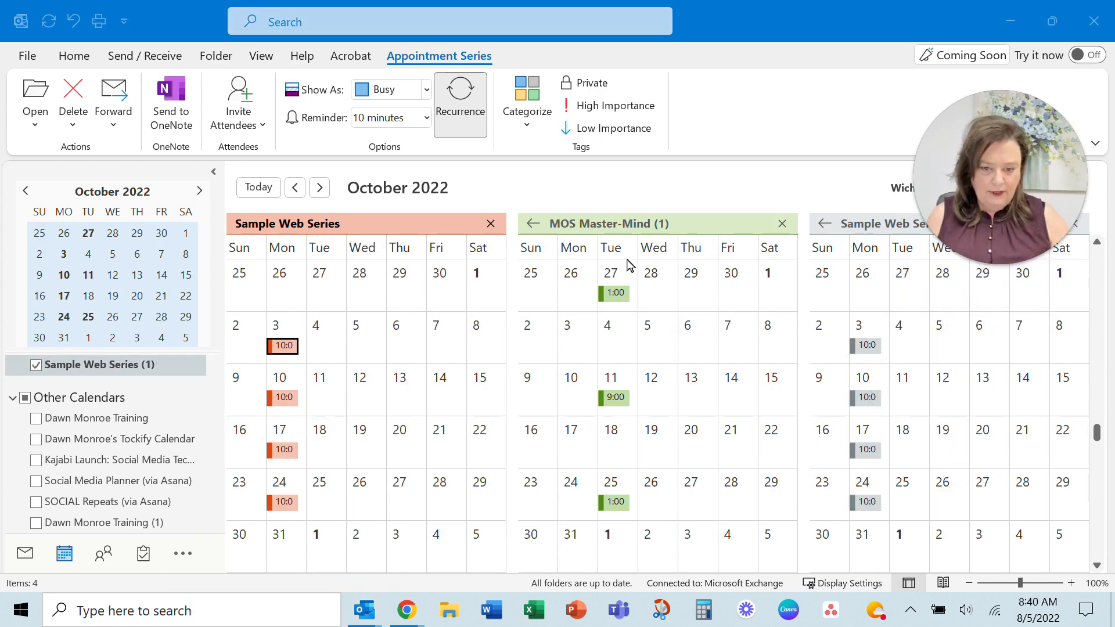
{"action": "left_click", "coordinate": [782, 224]}
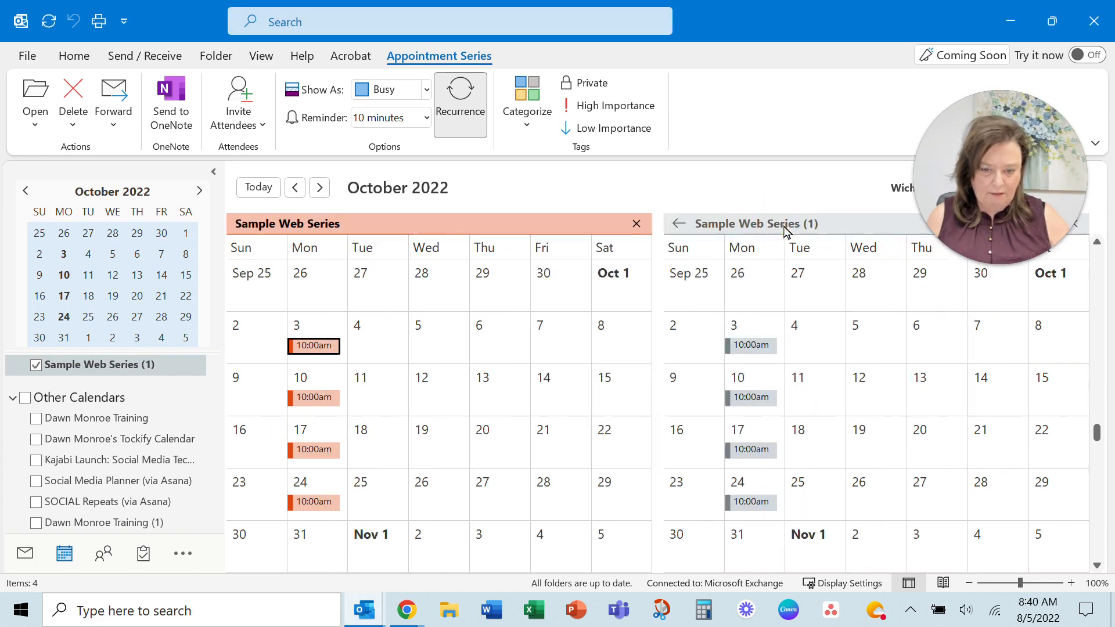